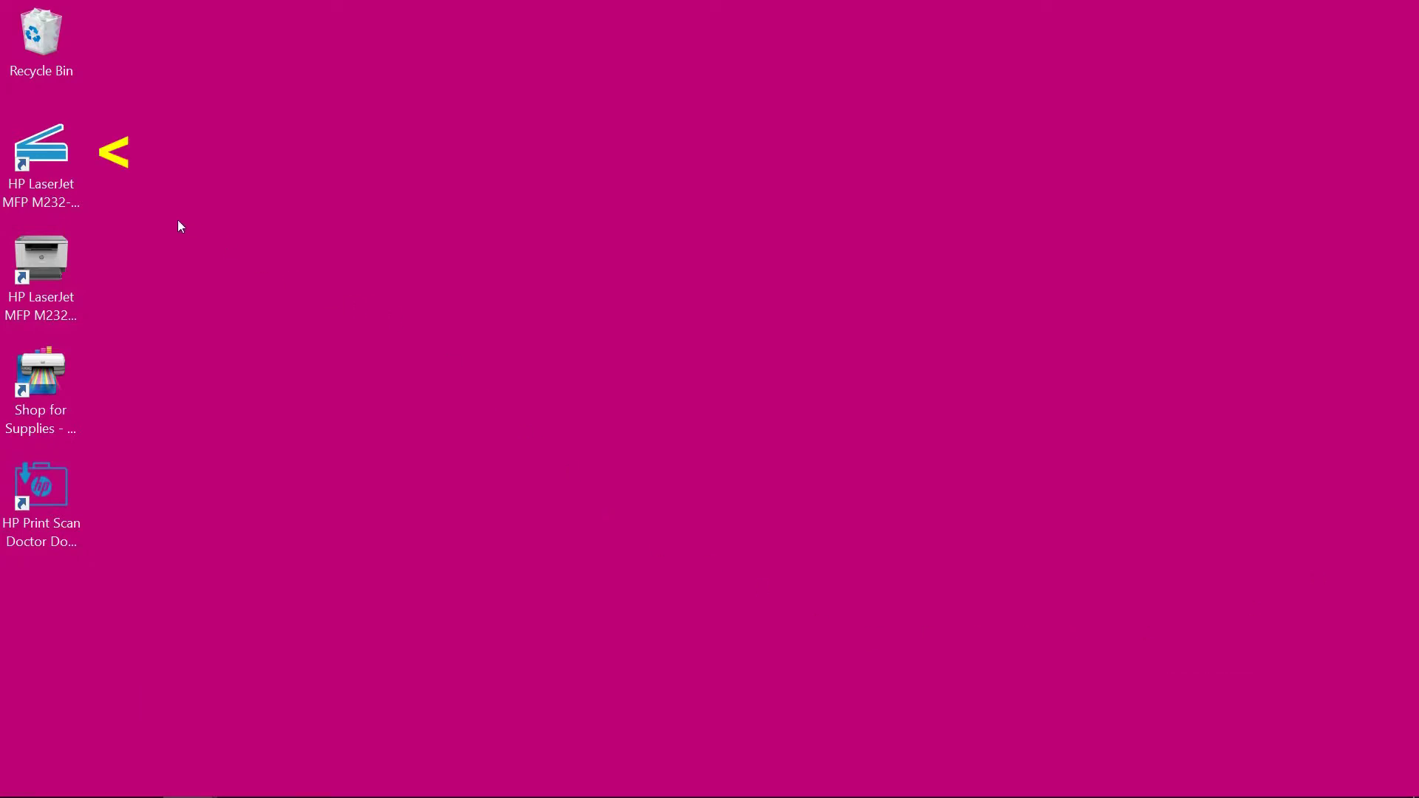
# Step: Launch HP Scan and set the Save as PDF shortcut to Document, A4 page size and PDF
pyautogui.doubleClick(46, 173)
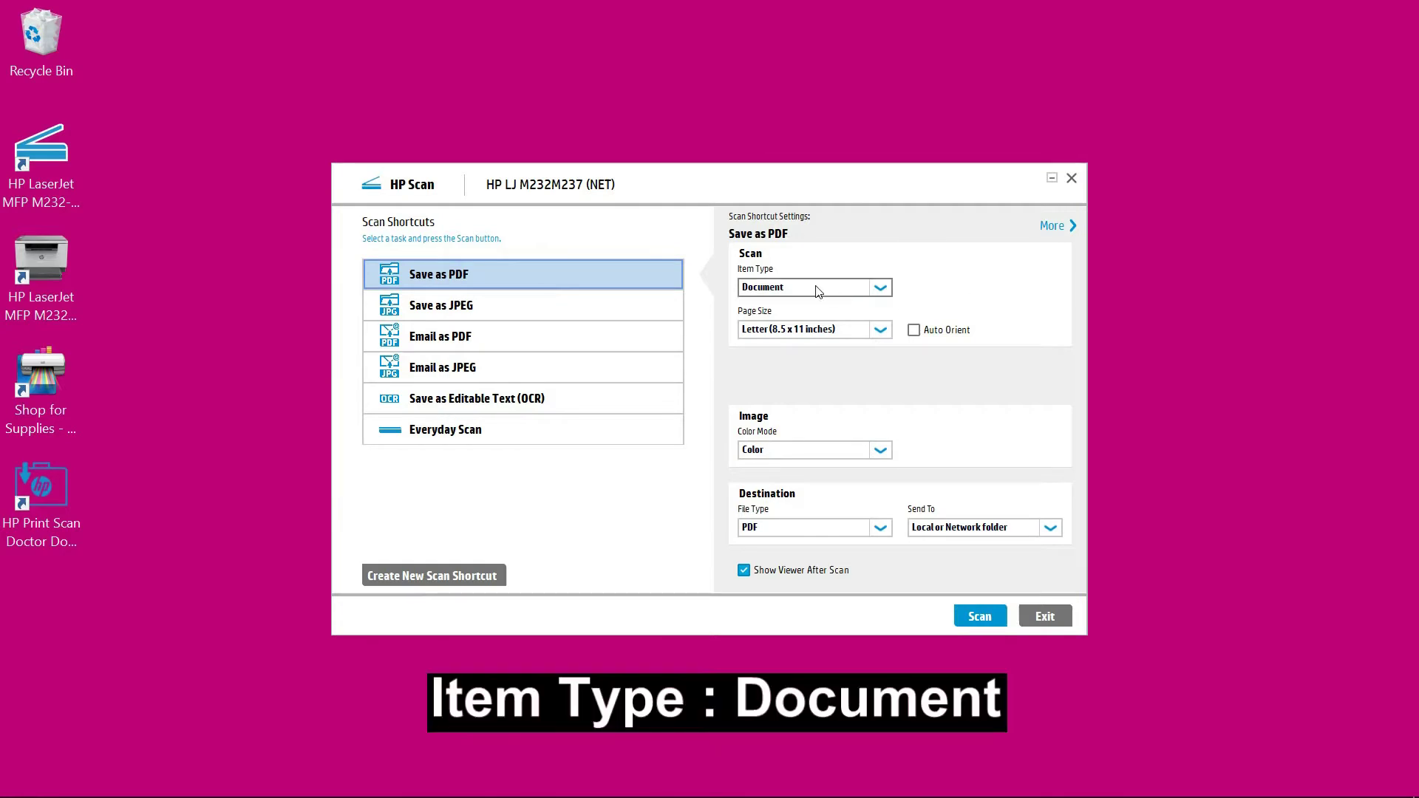
pyautogui.click(877, 287)
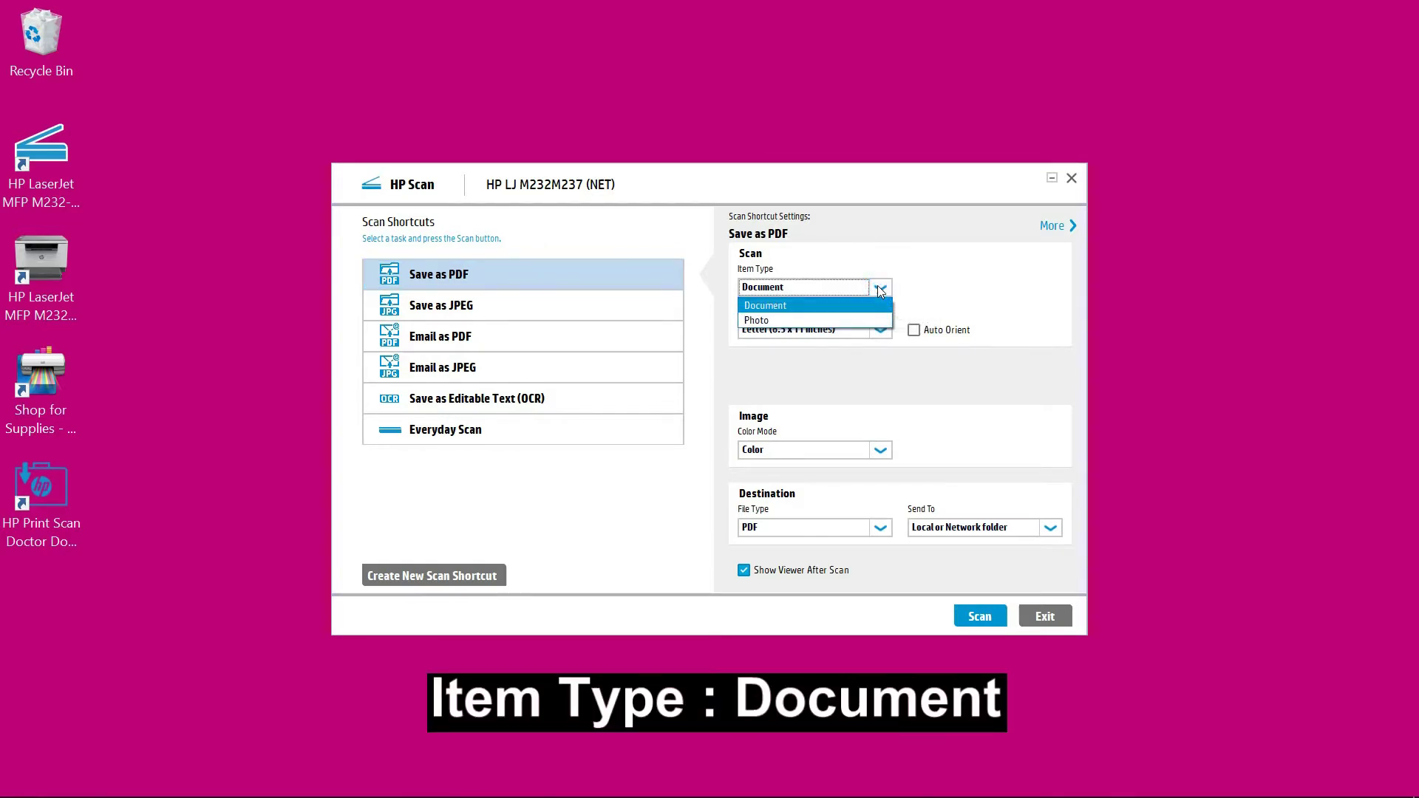
pyautogui.click(778, 309)
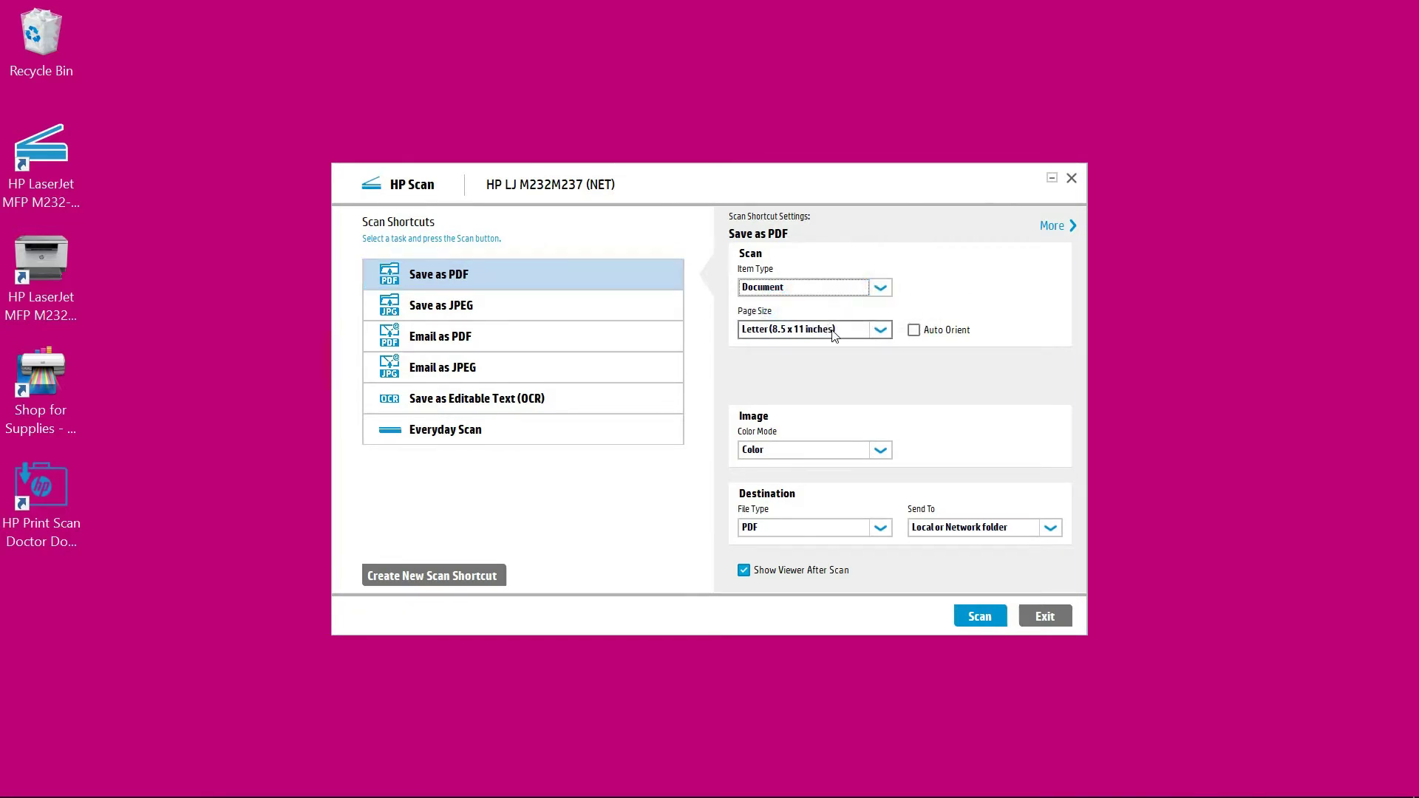
pyautogui.click(880, 329)
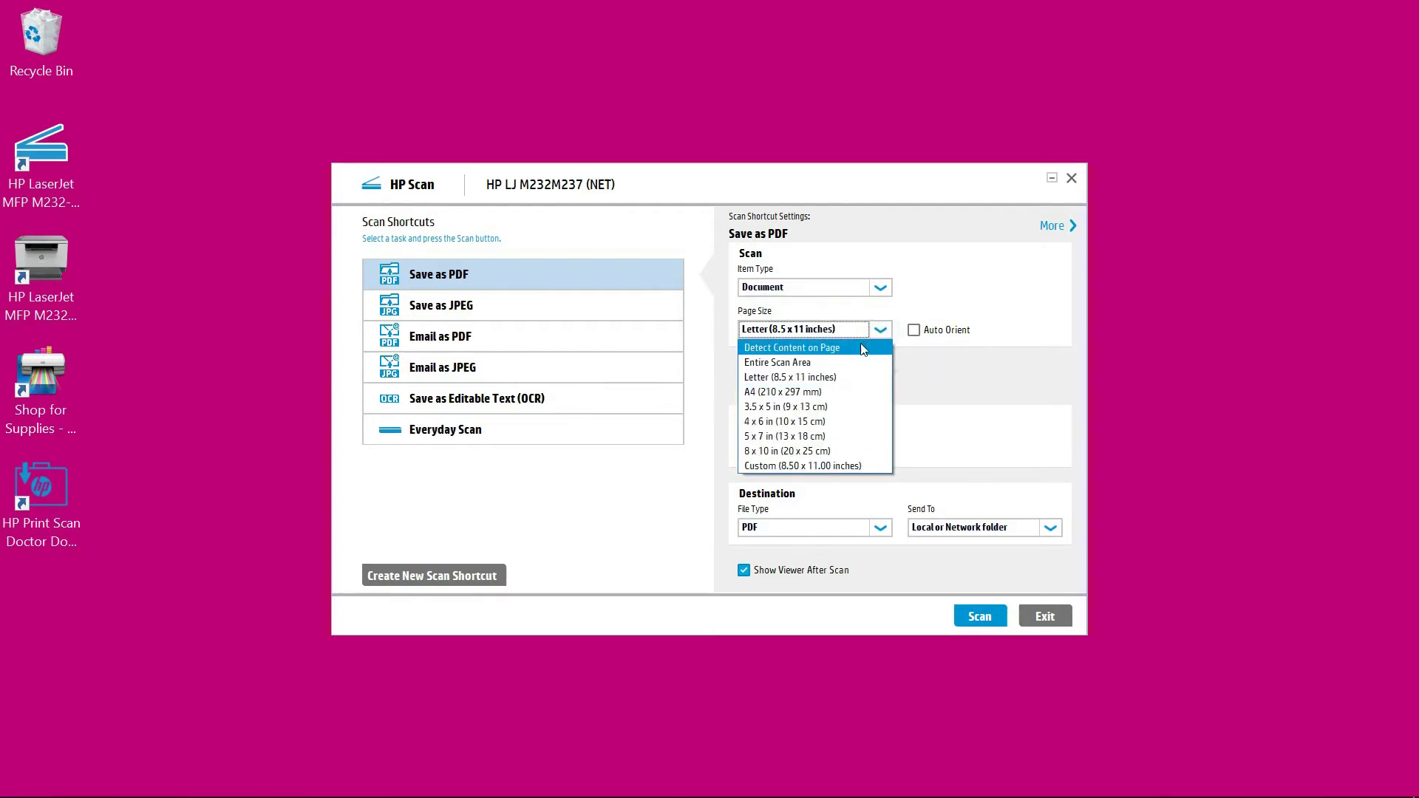
pyautogui.click(840, 393)
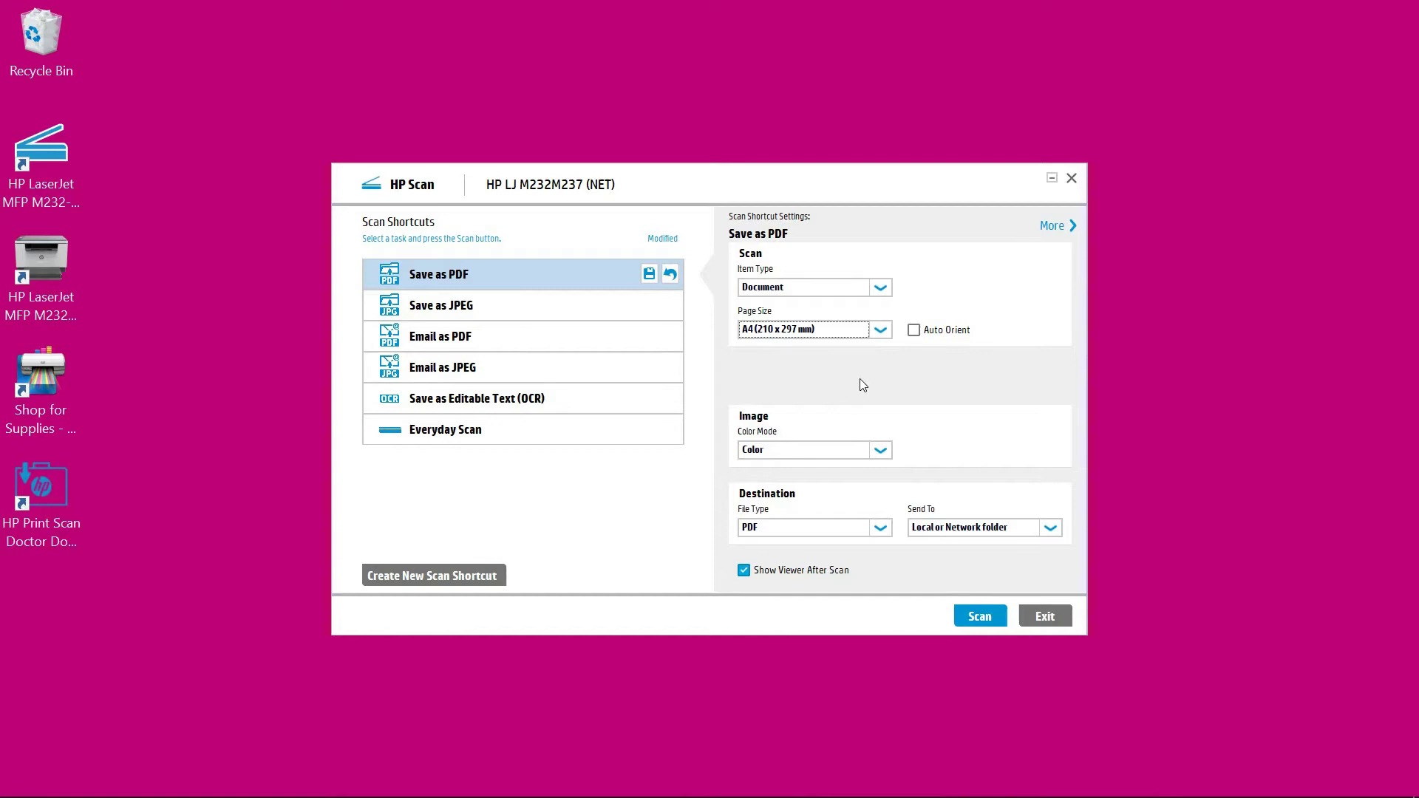
pyautogui.click(798, 530)
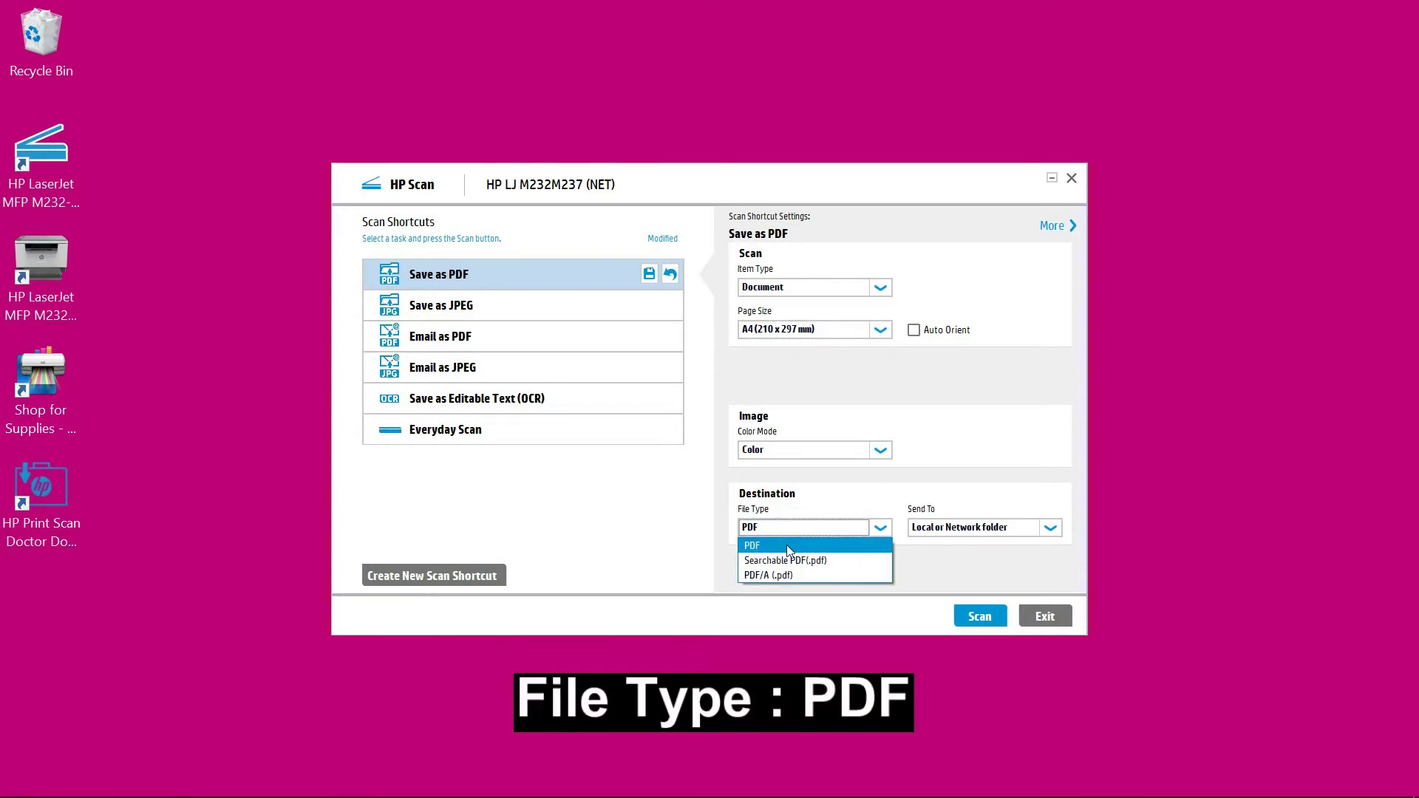
pyautogui.click(803, 541)
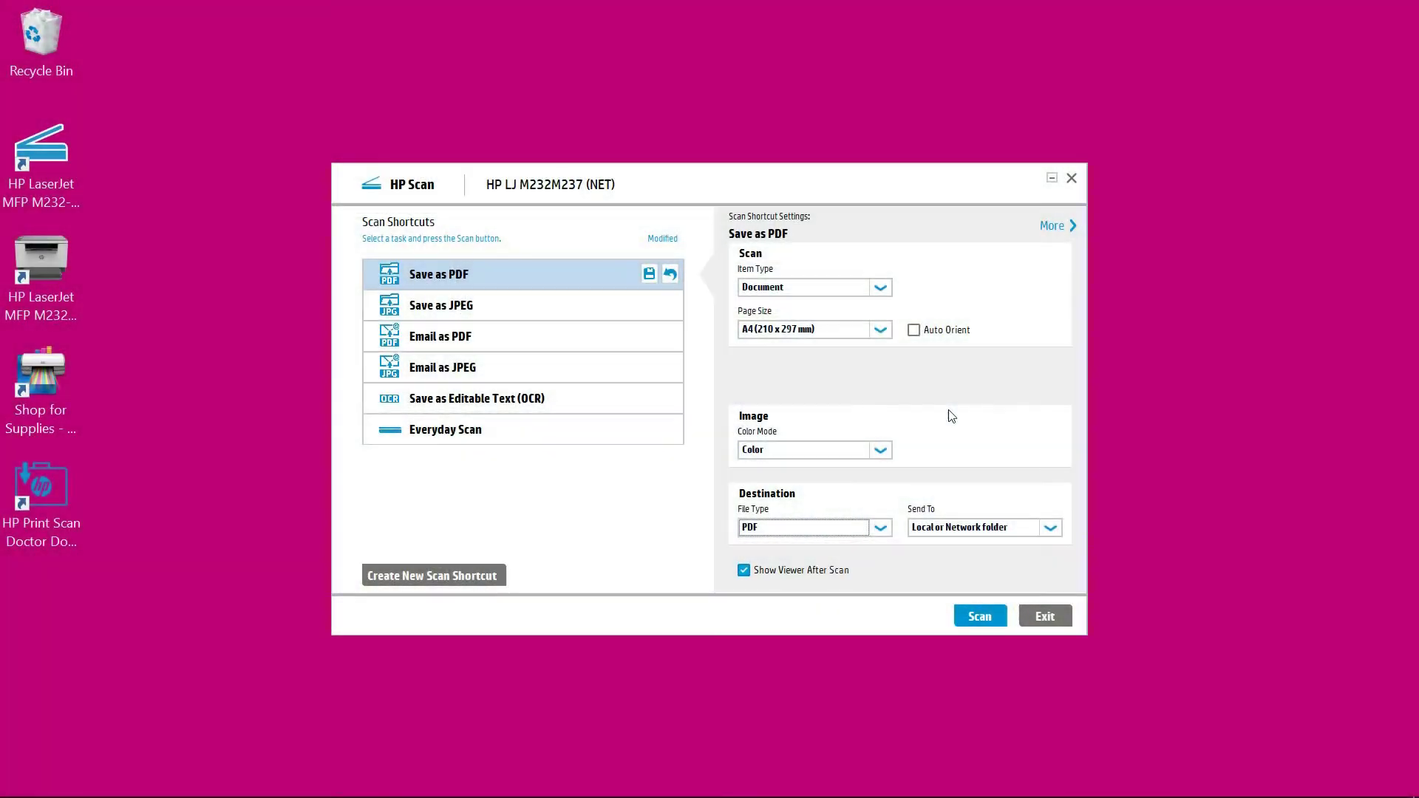
# Step: Scan page 1, then open Settings for Adding Images for a second page
pyautogui.click(983, 617)
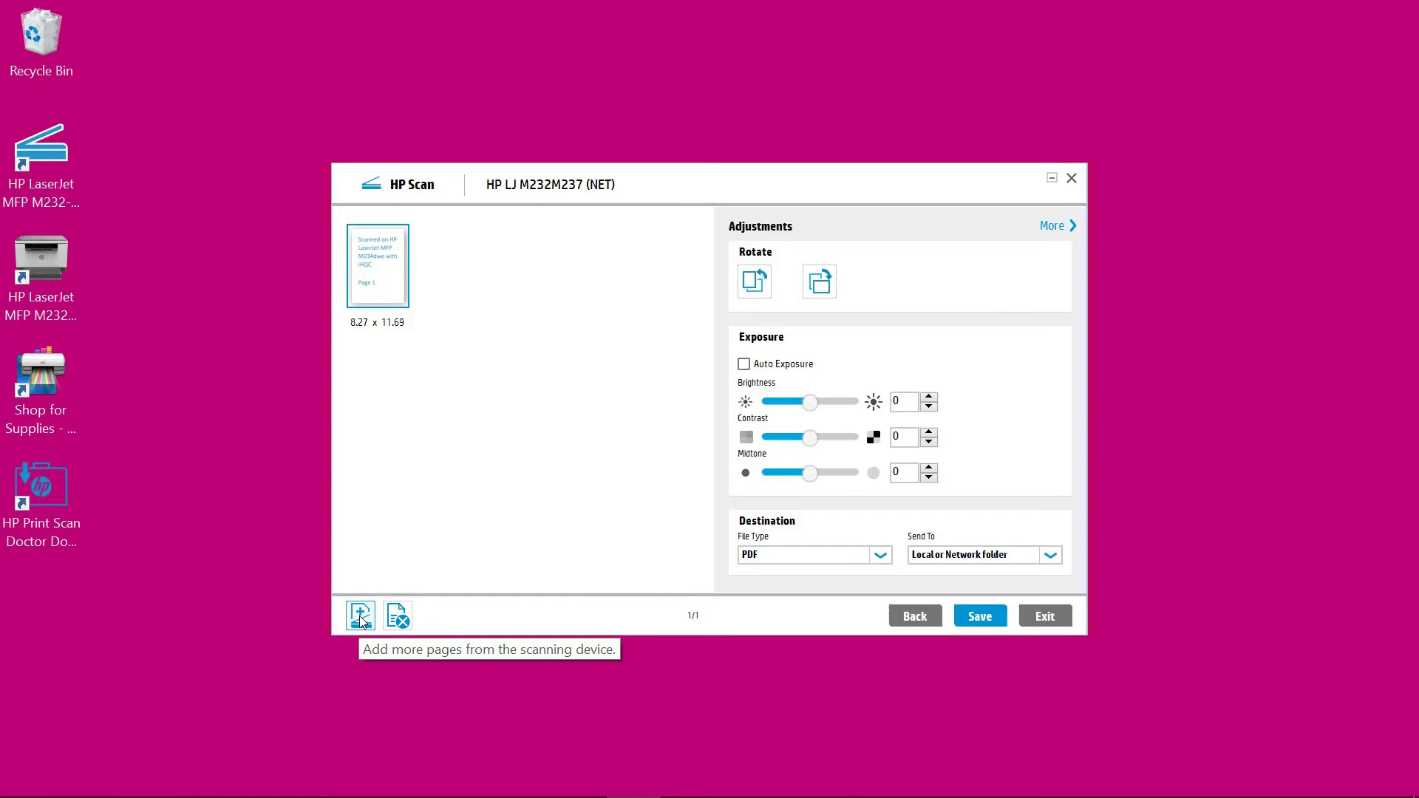
pyautogui.click(359, 615)
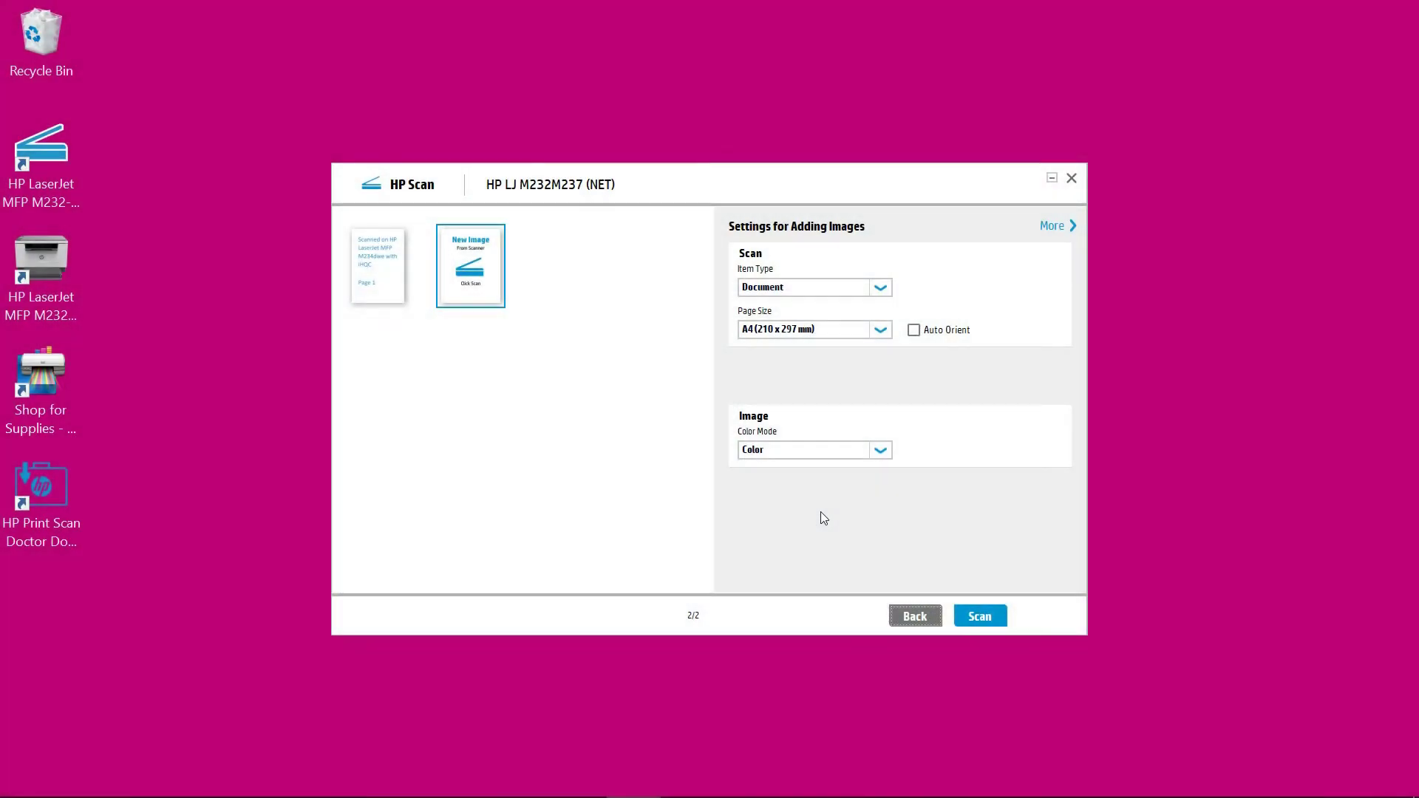
# Step: Scan page 2 and preview the Page 1 and Page 2 thumbnails
pyautogui.click(982, 612)
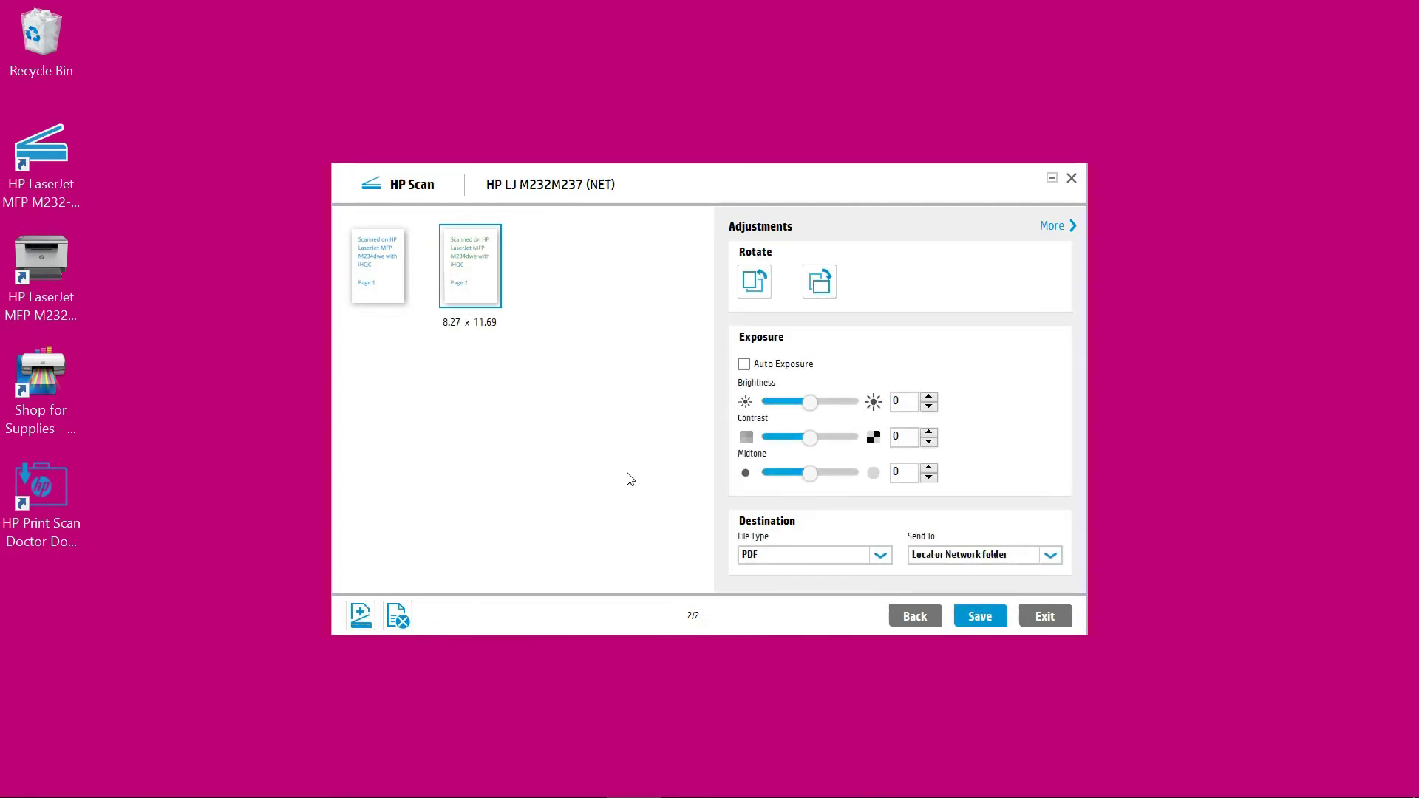
pyautogui.click(375, 274)
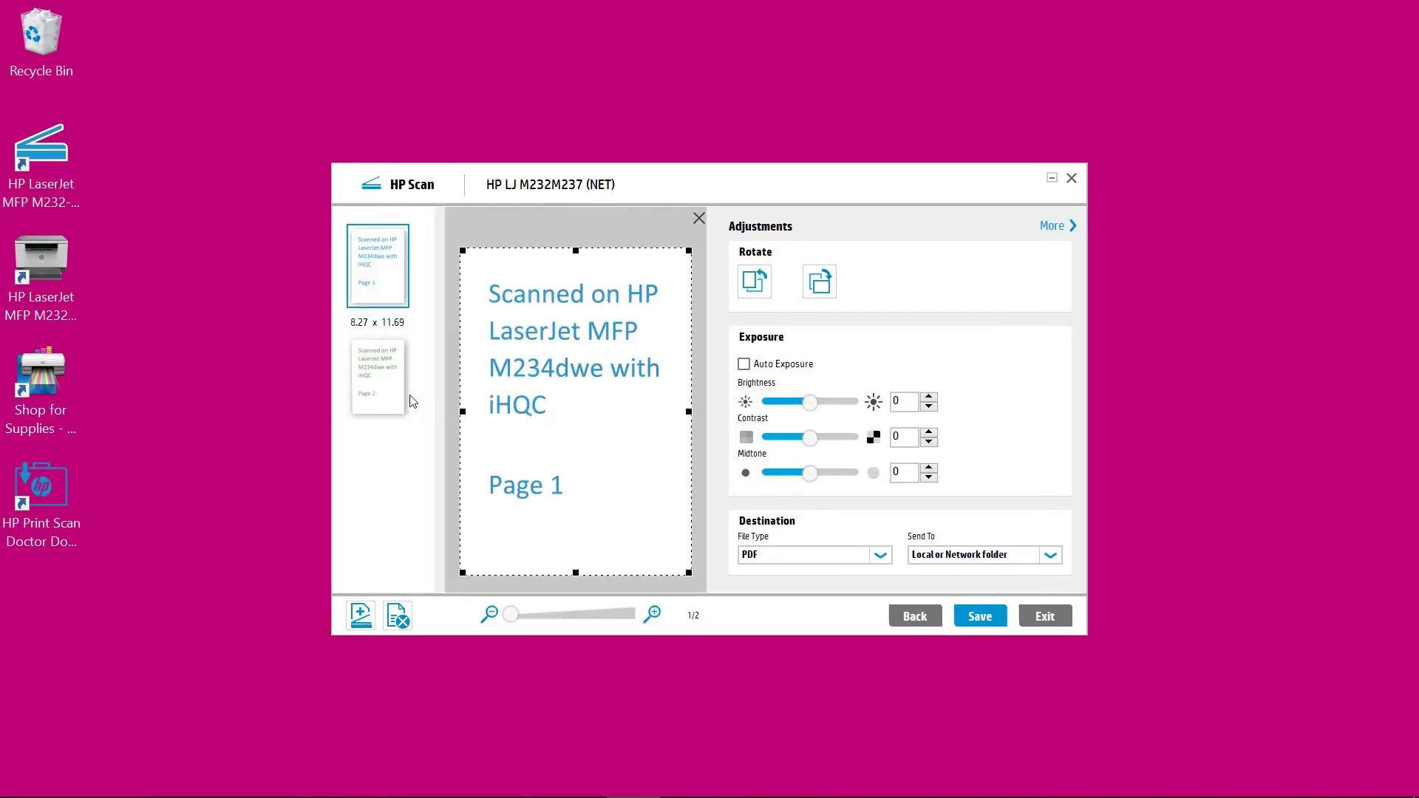
pyautogui.click(383, 403)
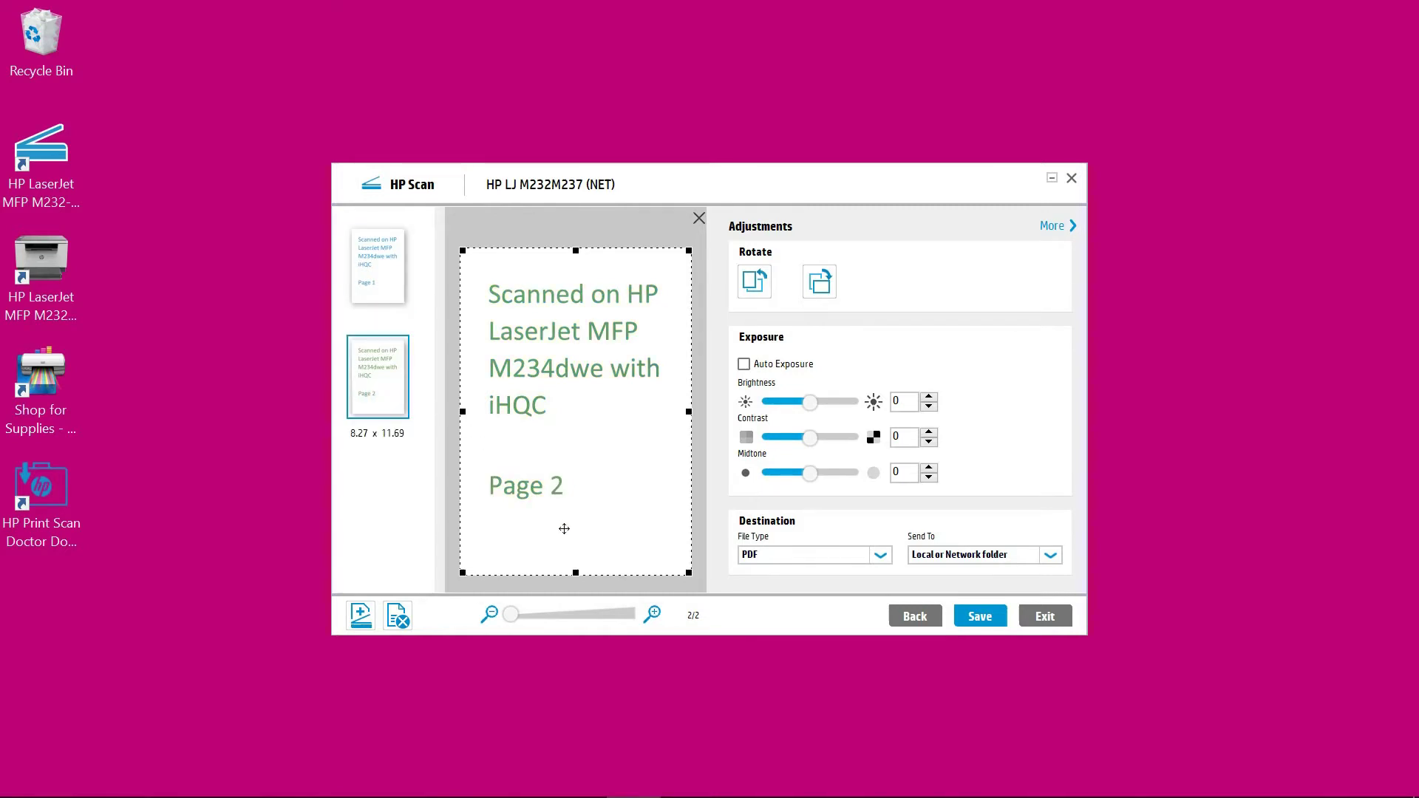
pyautogui.click(1052, 226)
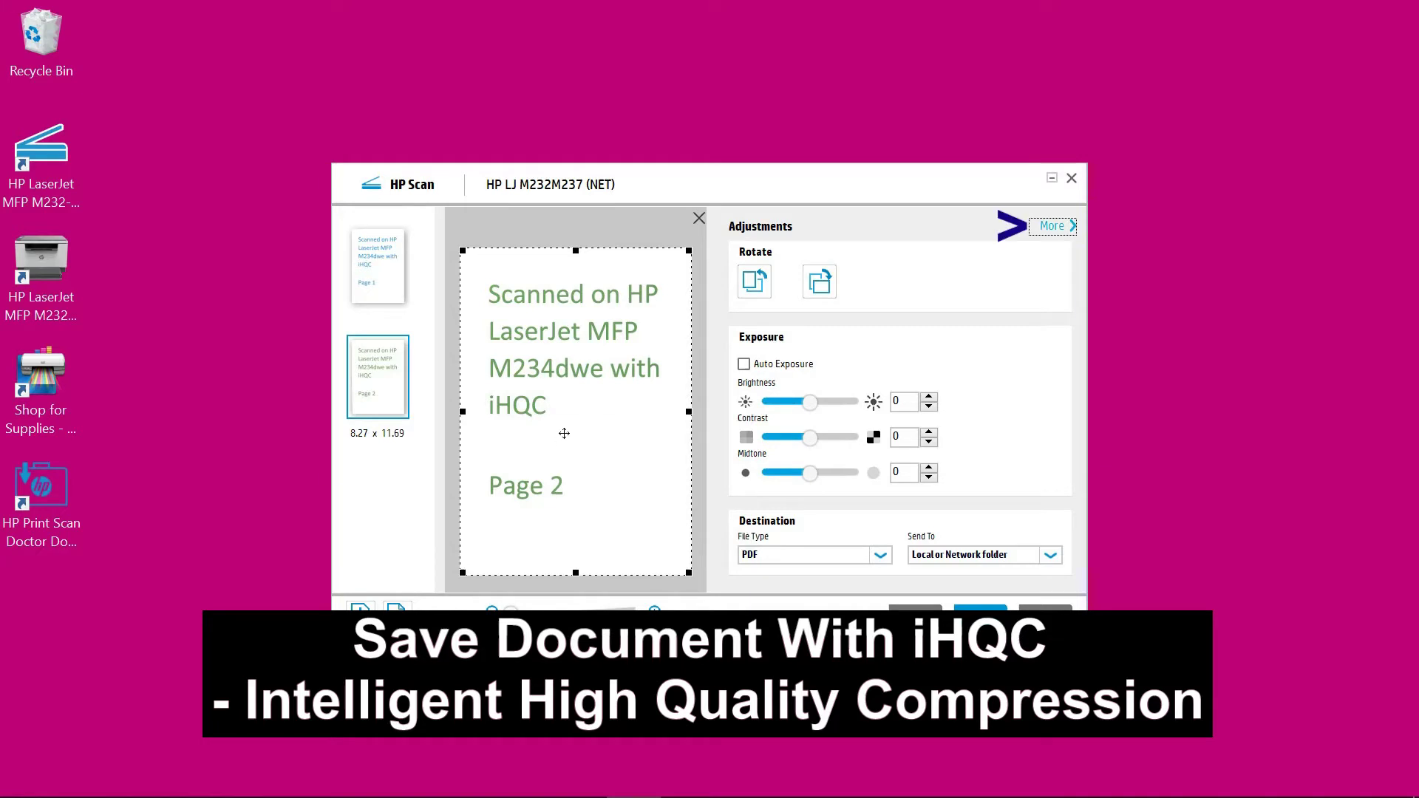
# Step: Turn on Use iHQC Compression in the Destination PDF file type options
pyautogui.click(1058, 227)
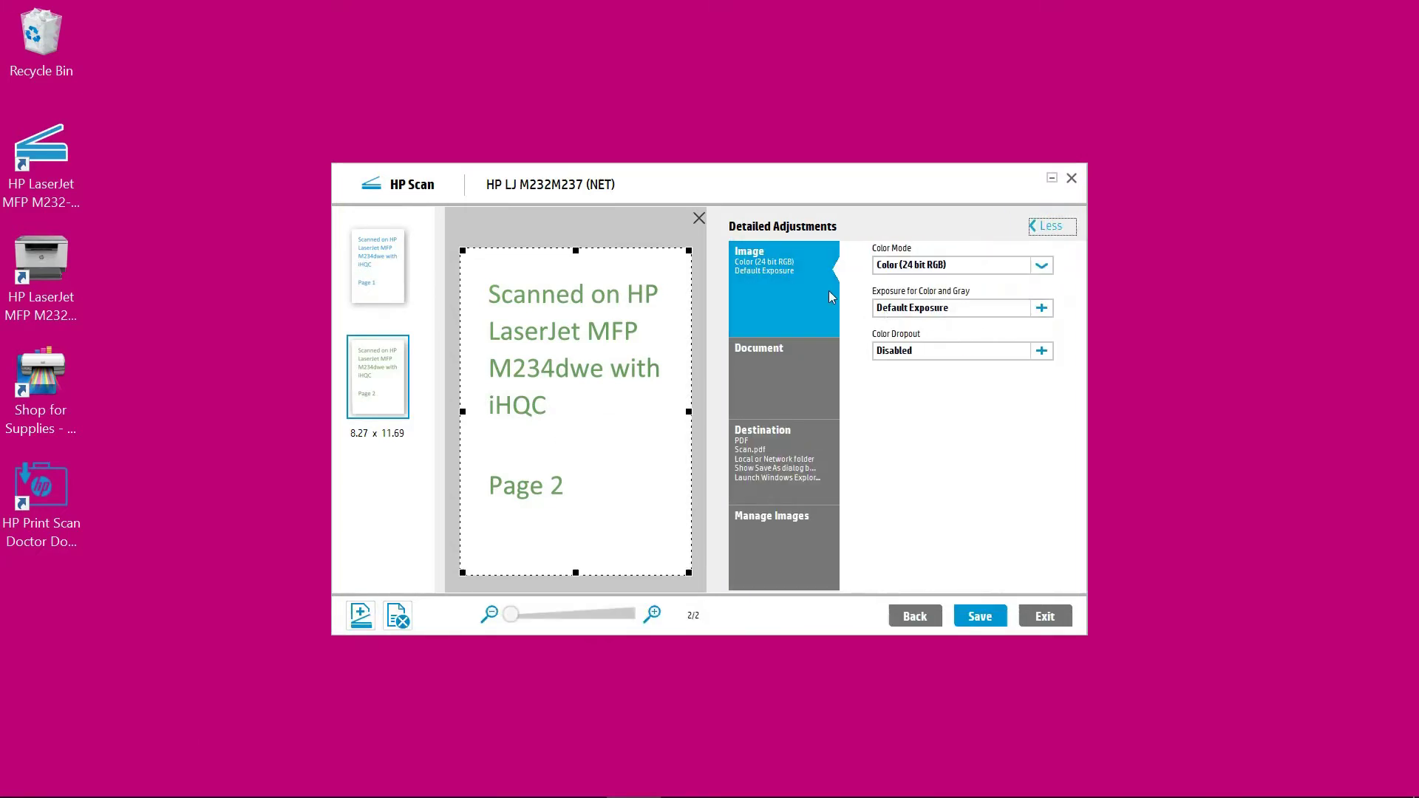
pyautogui.click(786, 475)
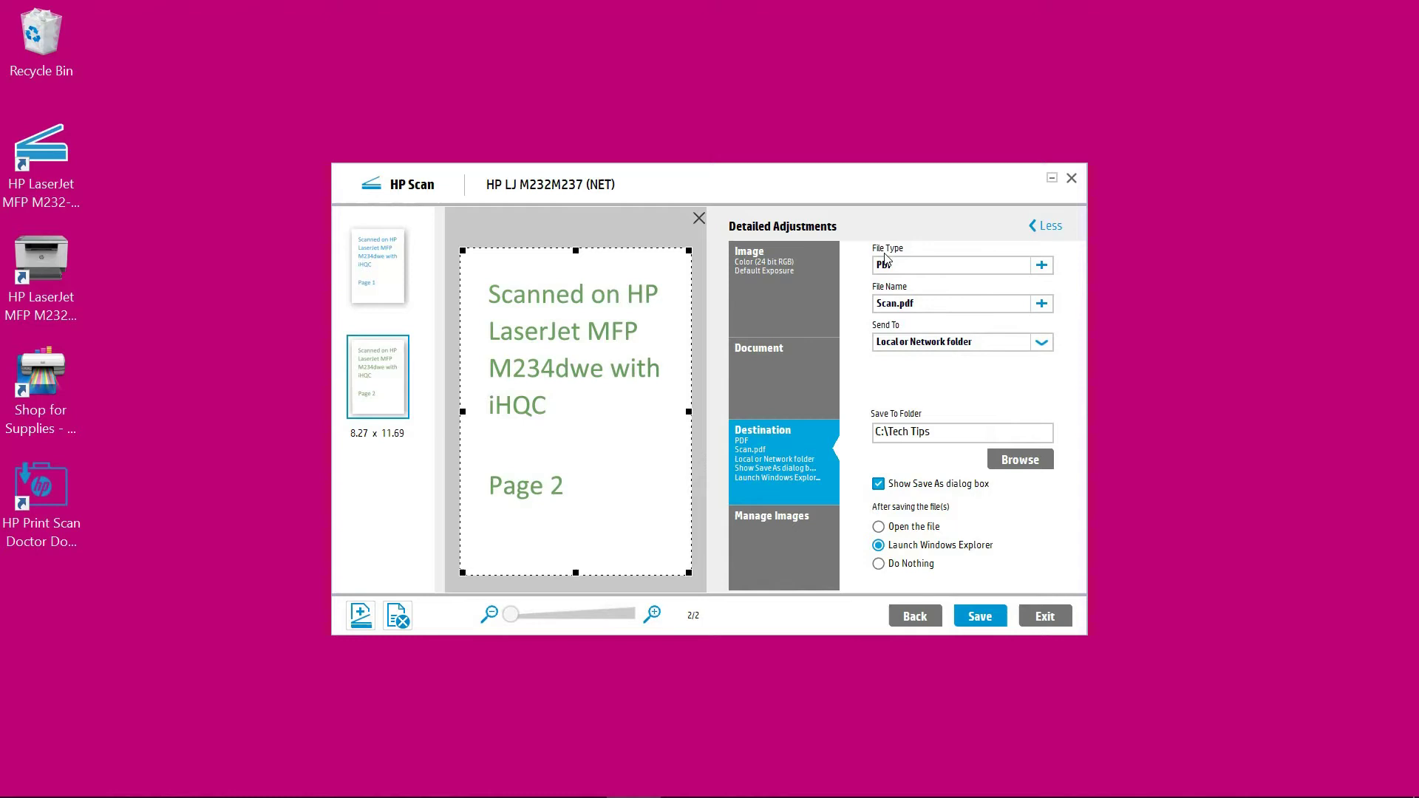
pyautogui.click(1042, 266)
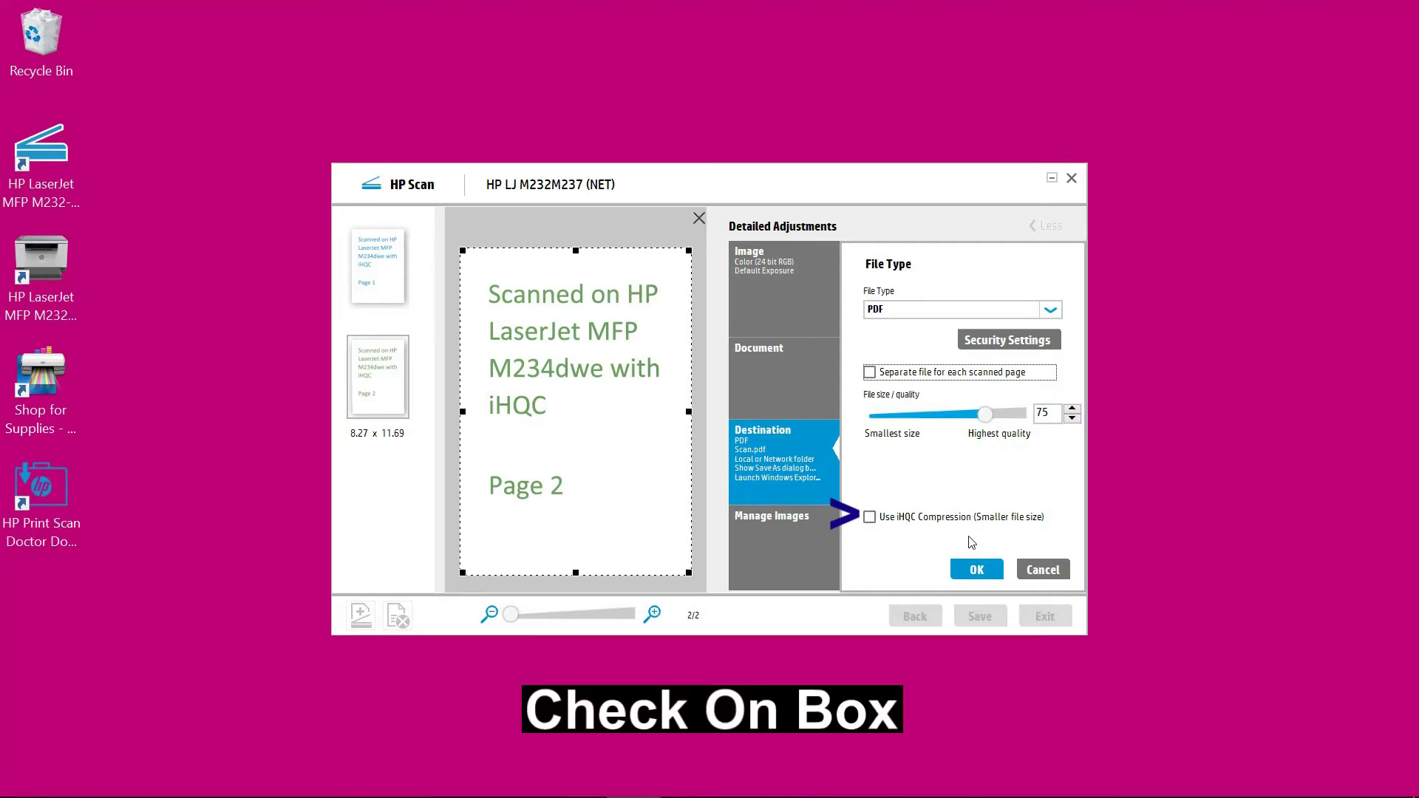
pyautogui.click(869, 518)
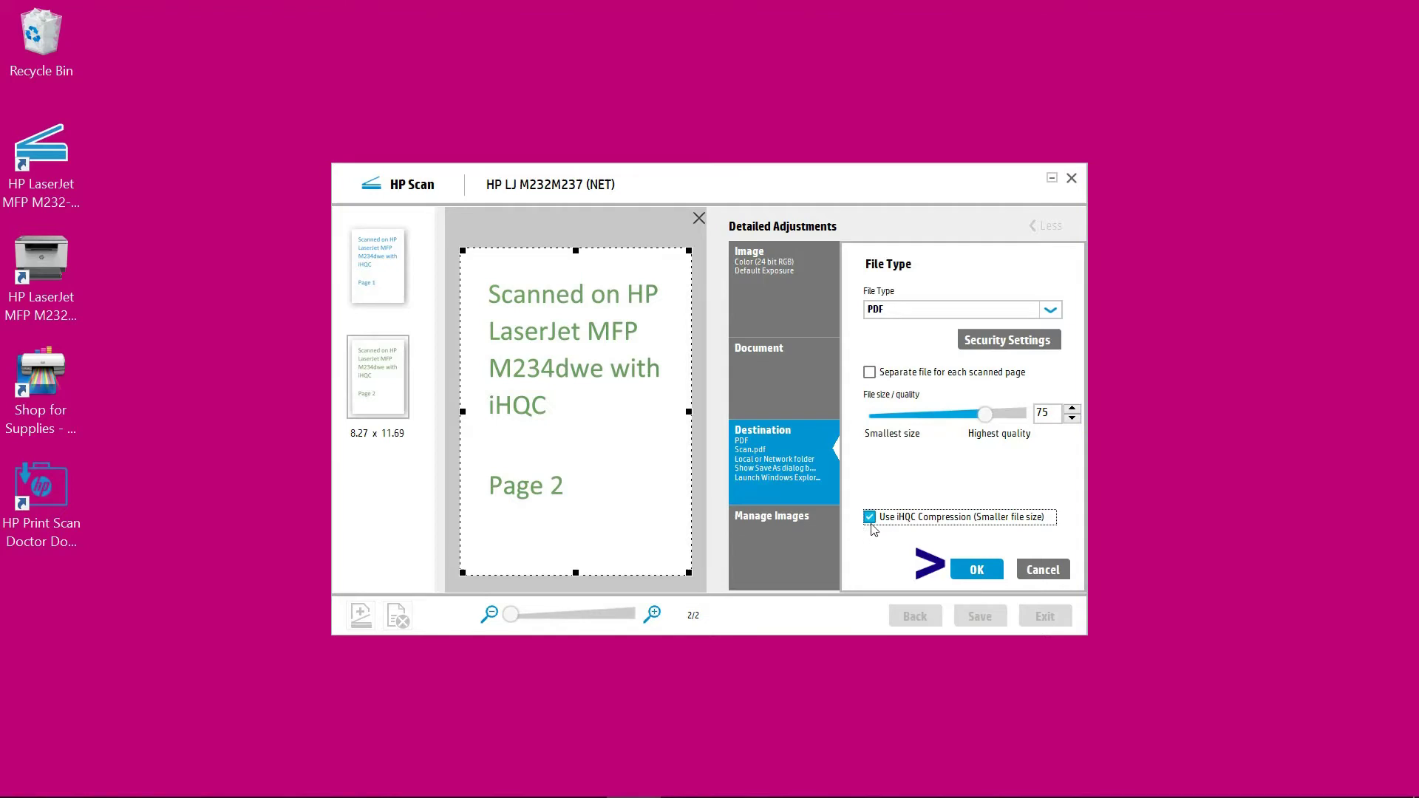
pyautogui.click(977, 569)
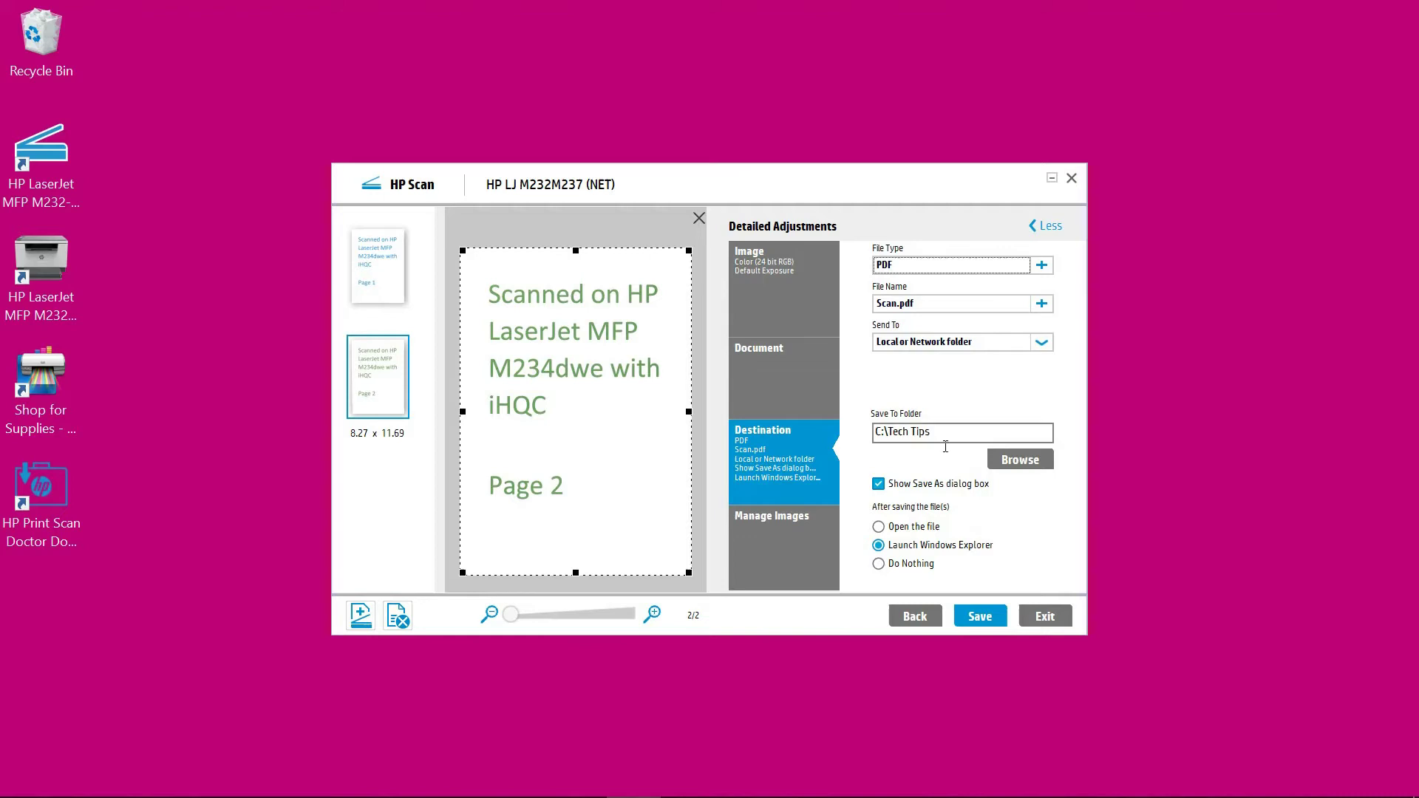
# Step: Save the two-page scan as 'PDF iHQC' in the Tech Tips folder
pyautogui.click(972, 620)
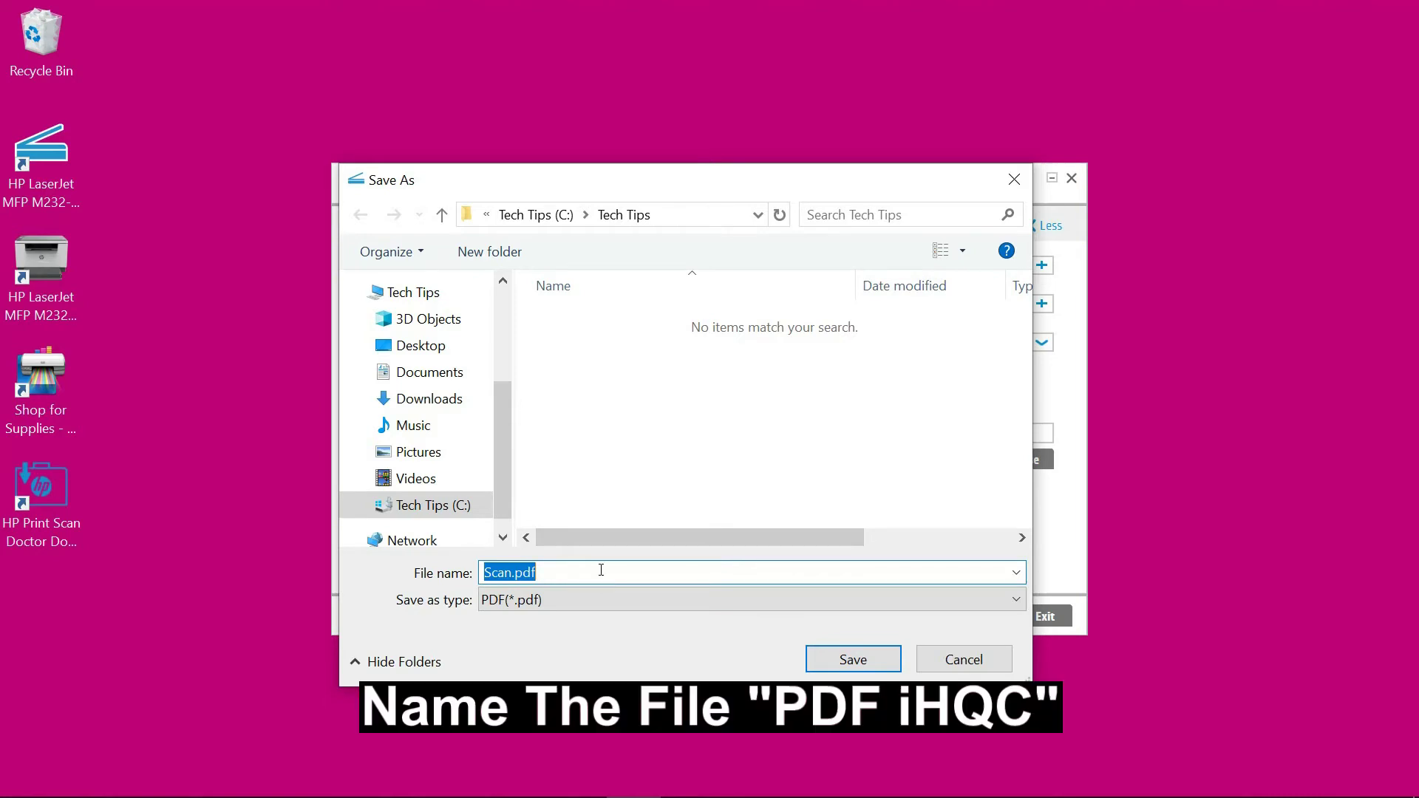
pyautogui.write('PDF iHQC')
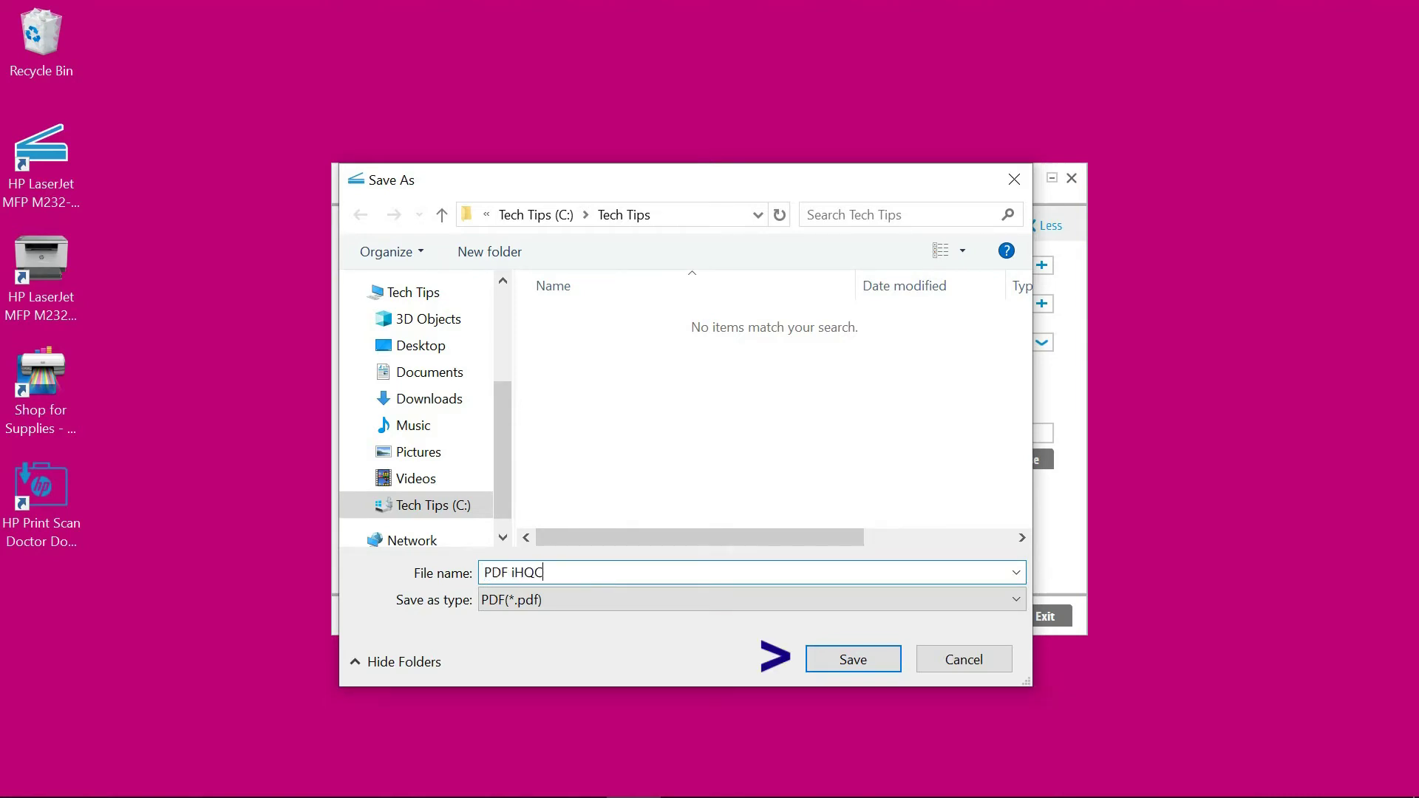
pyautogui.click(838, 669)
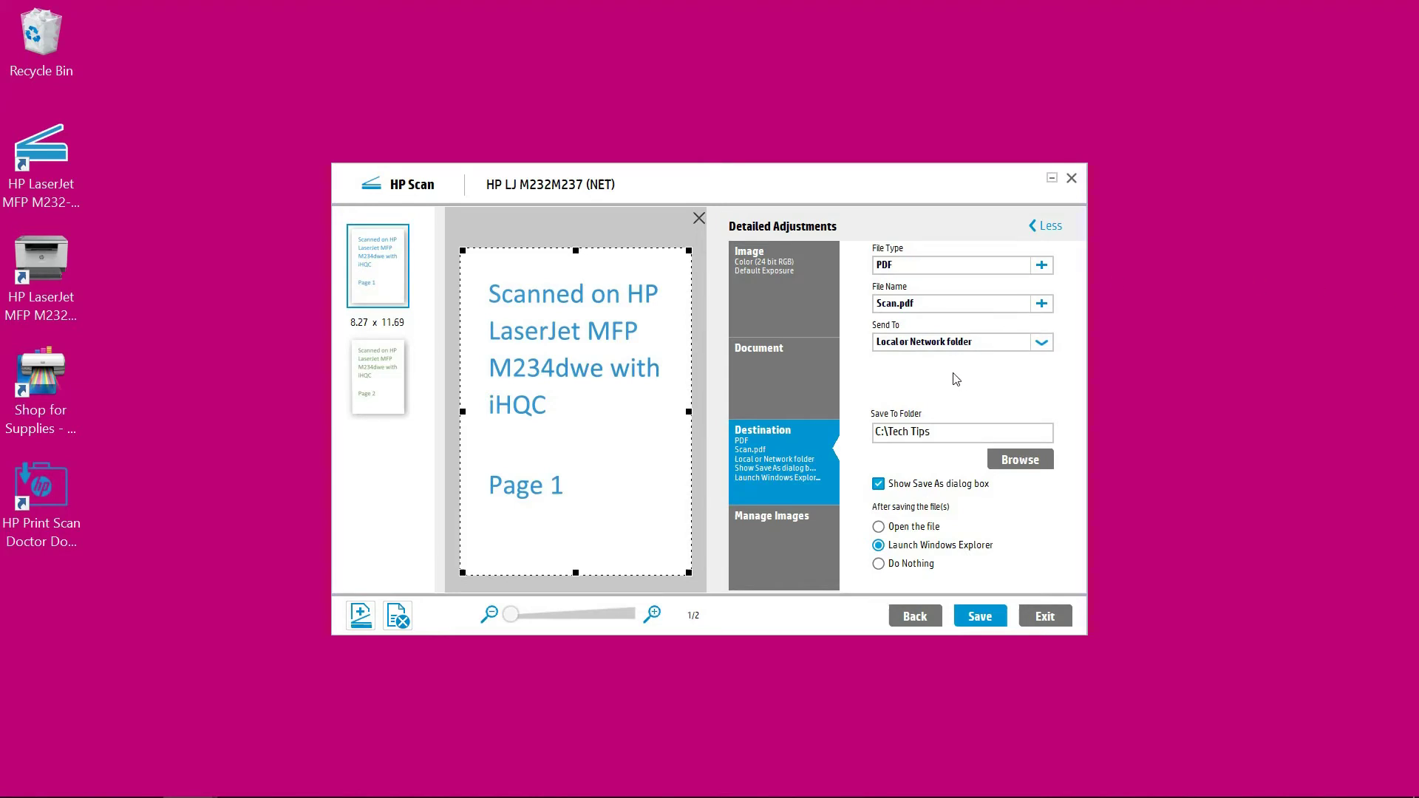
# Step: Uncheck Use iHQC Compression in the PDF file type options
pyautogui.click(1041, 266)
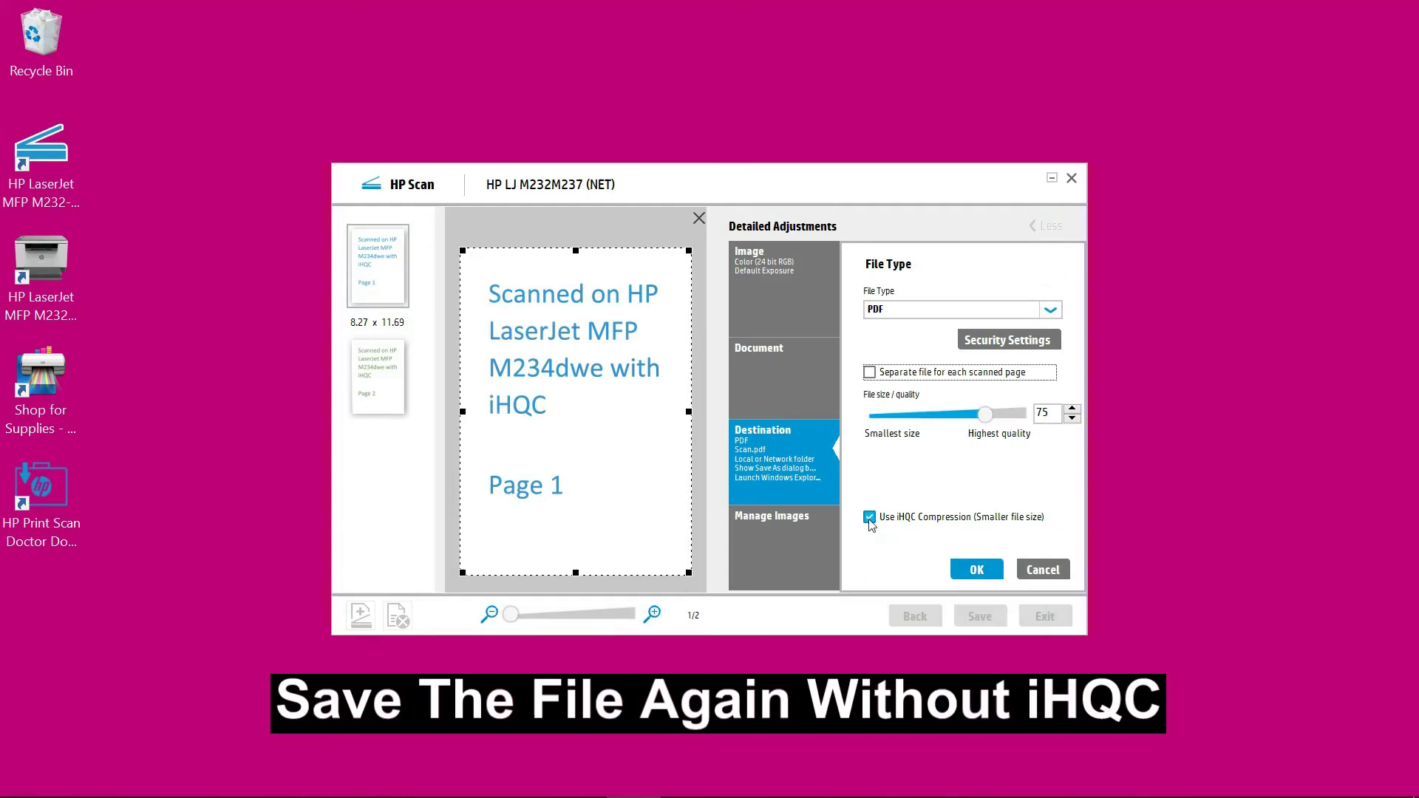
pyautogui.click(870, 517)
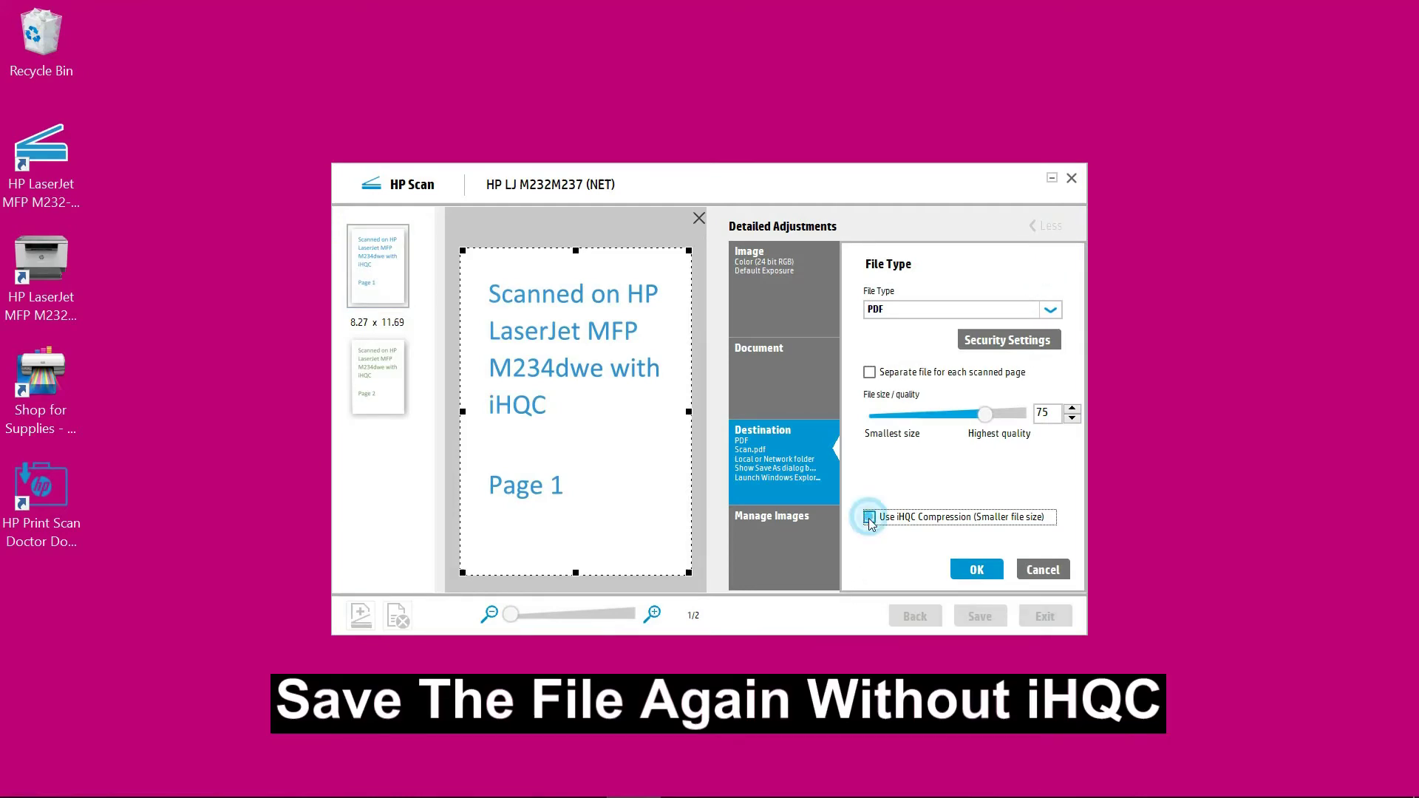
pyautogui.click(972, 569)
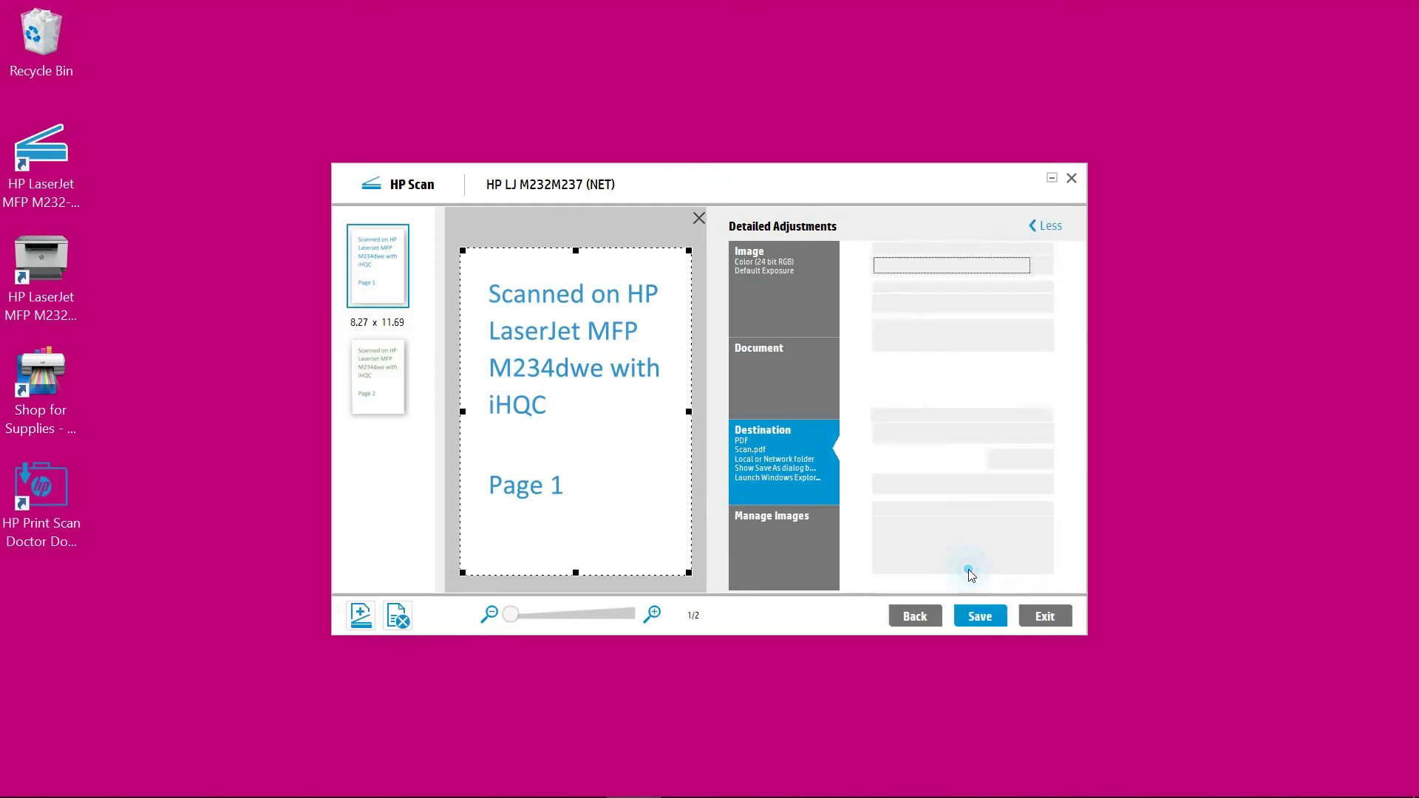
# Step: Start saving and rename the suggested Scan.pdf to 'PDF normal.pdf'
pyautogui.click(977, 617)
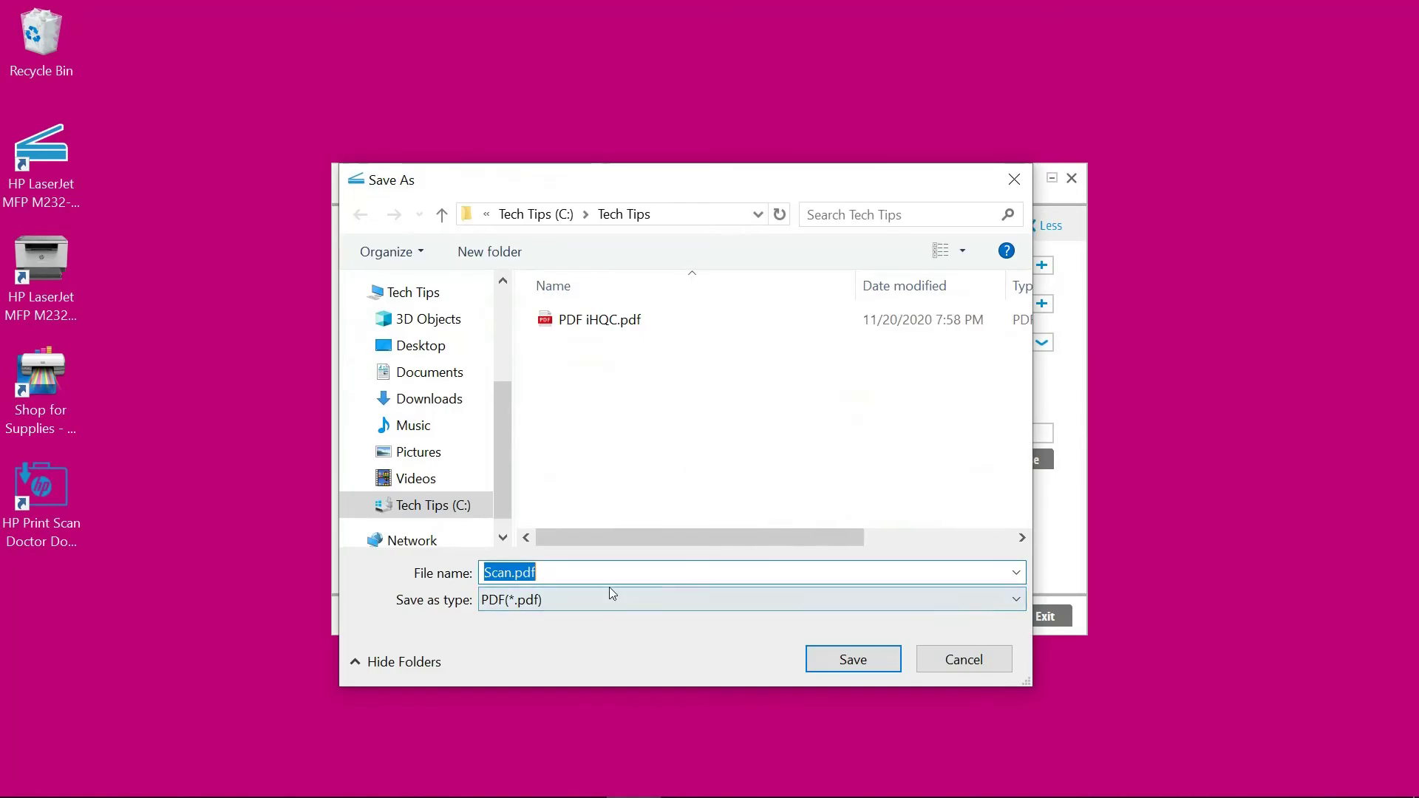
pyautogui.click(520, 583)
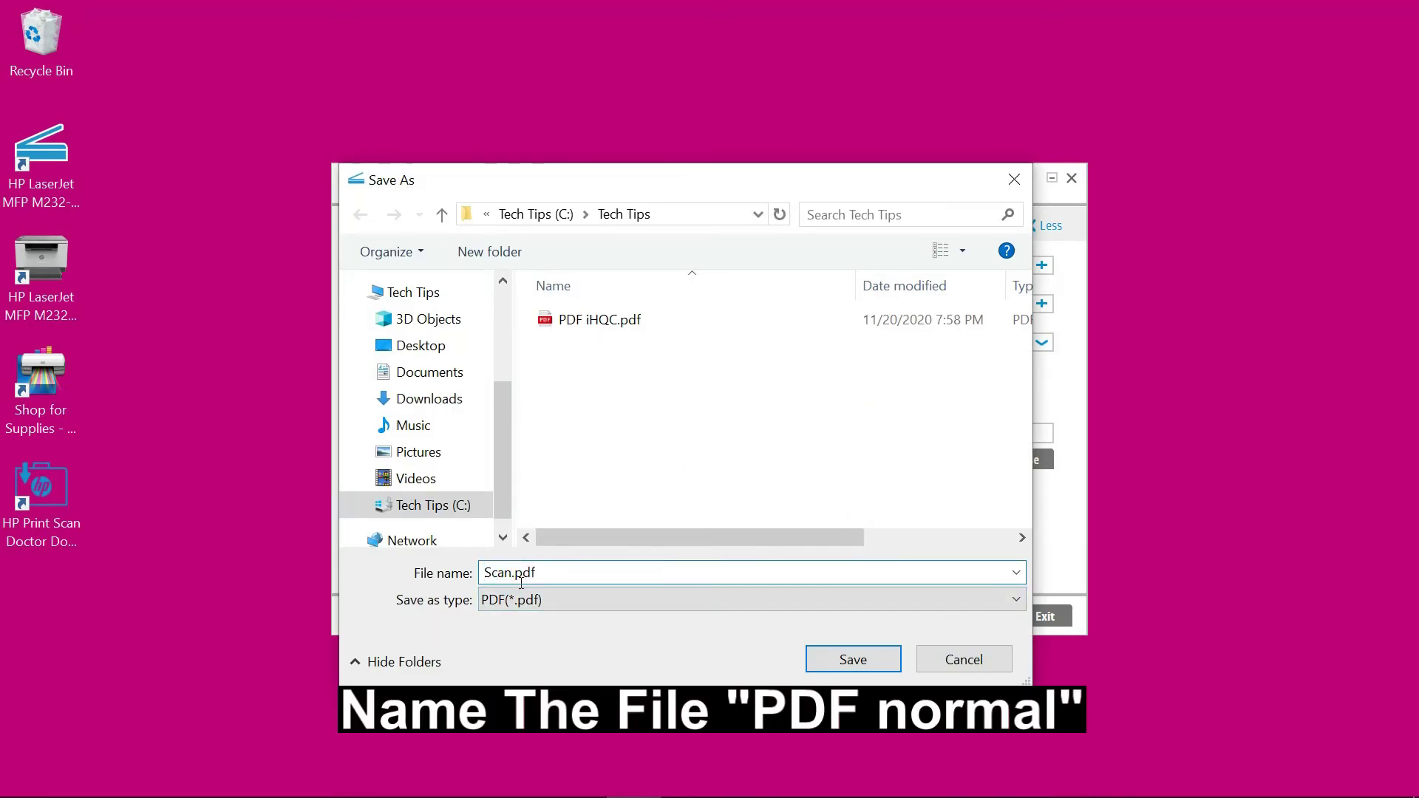
pyautogui.hotkey('shift', 'Home')
pyautogui.write('PDF ')
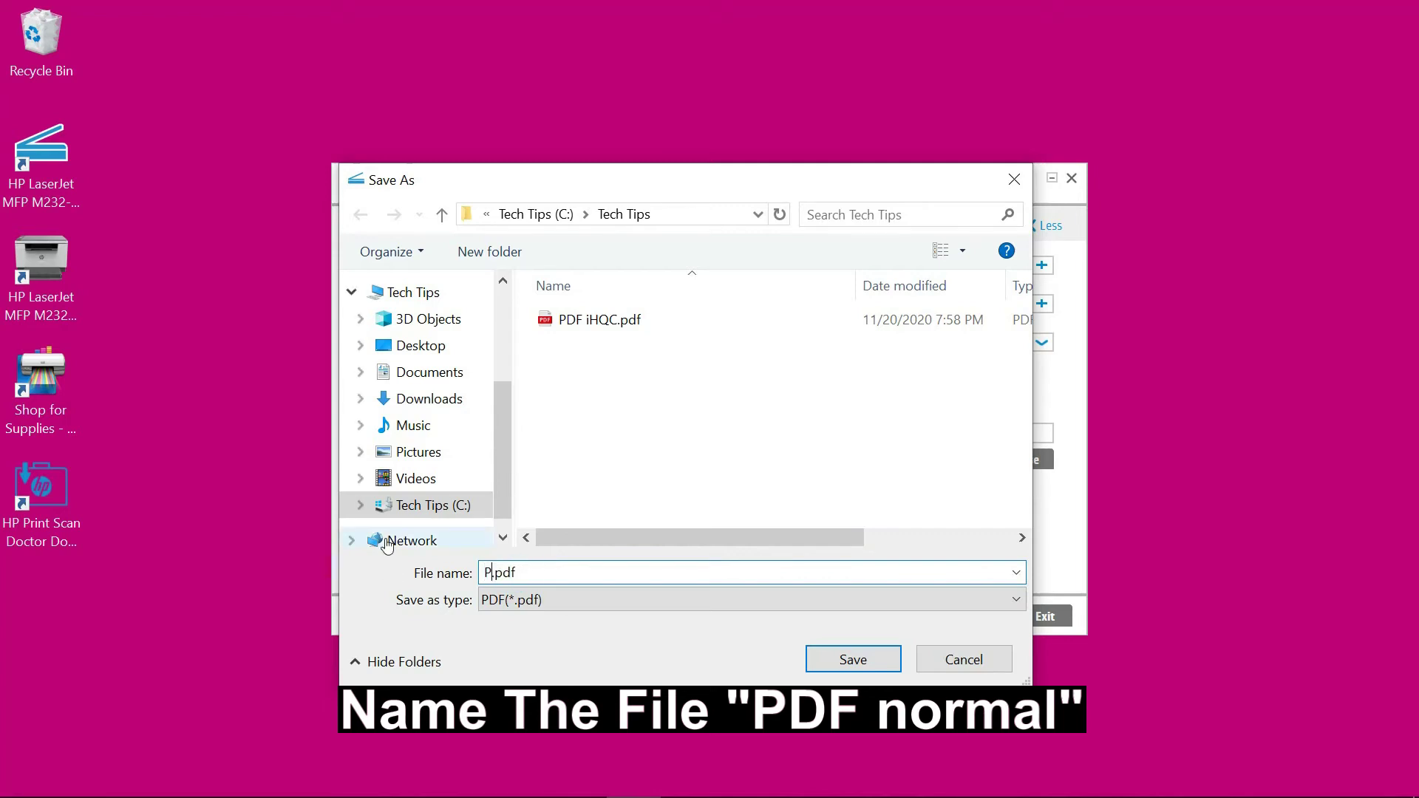
pyautogui.write('normal')
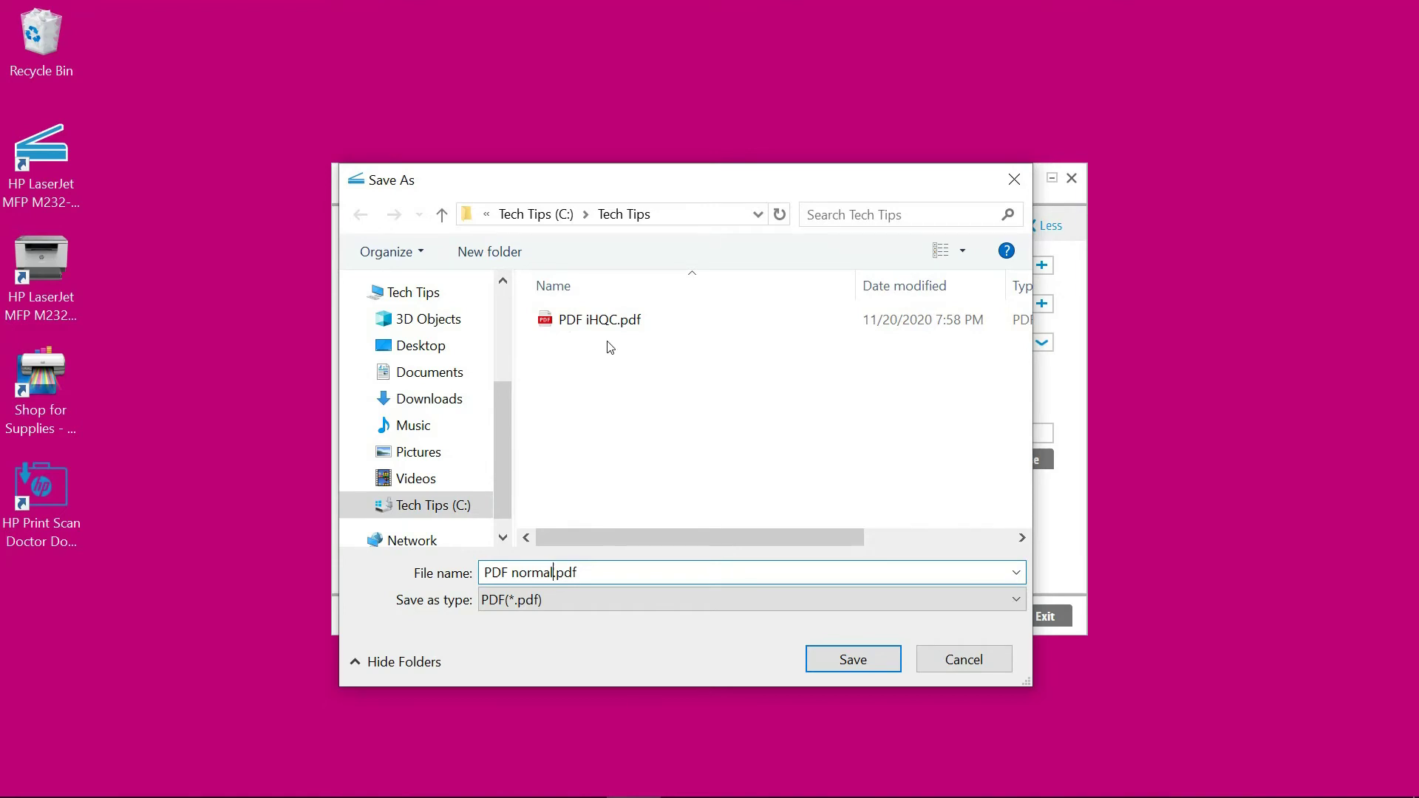
# Step: Save the scan as PDF normal.pdf in the Tech Tips folder
pyautogui.click(837, 660)
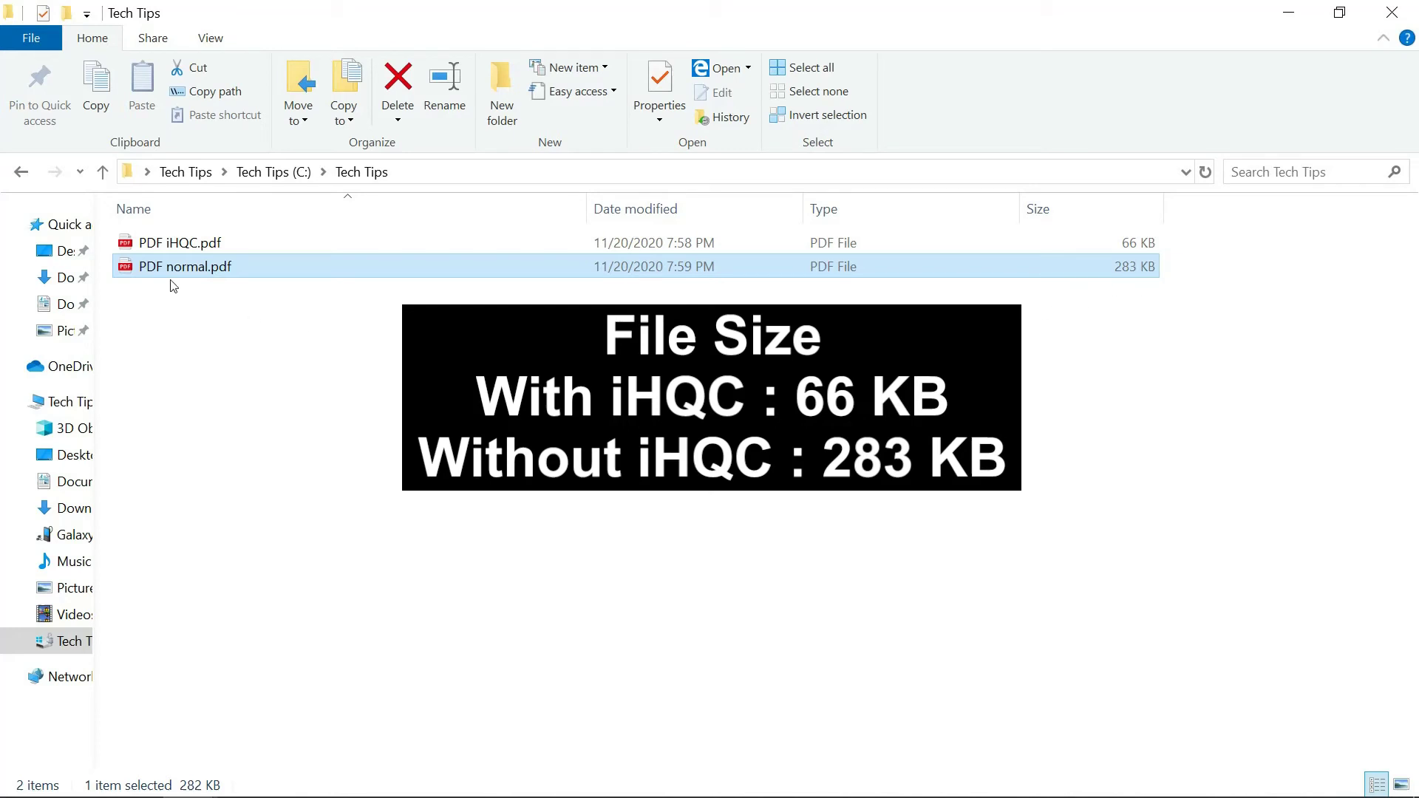
# Step: View both pages of PDF iHQC.pdf in Edge, then minimize Edge
pyautogui.click(198, 245)
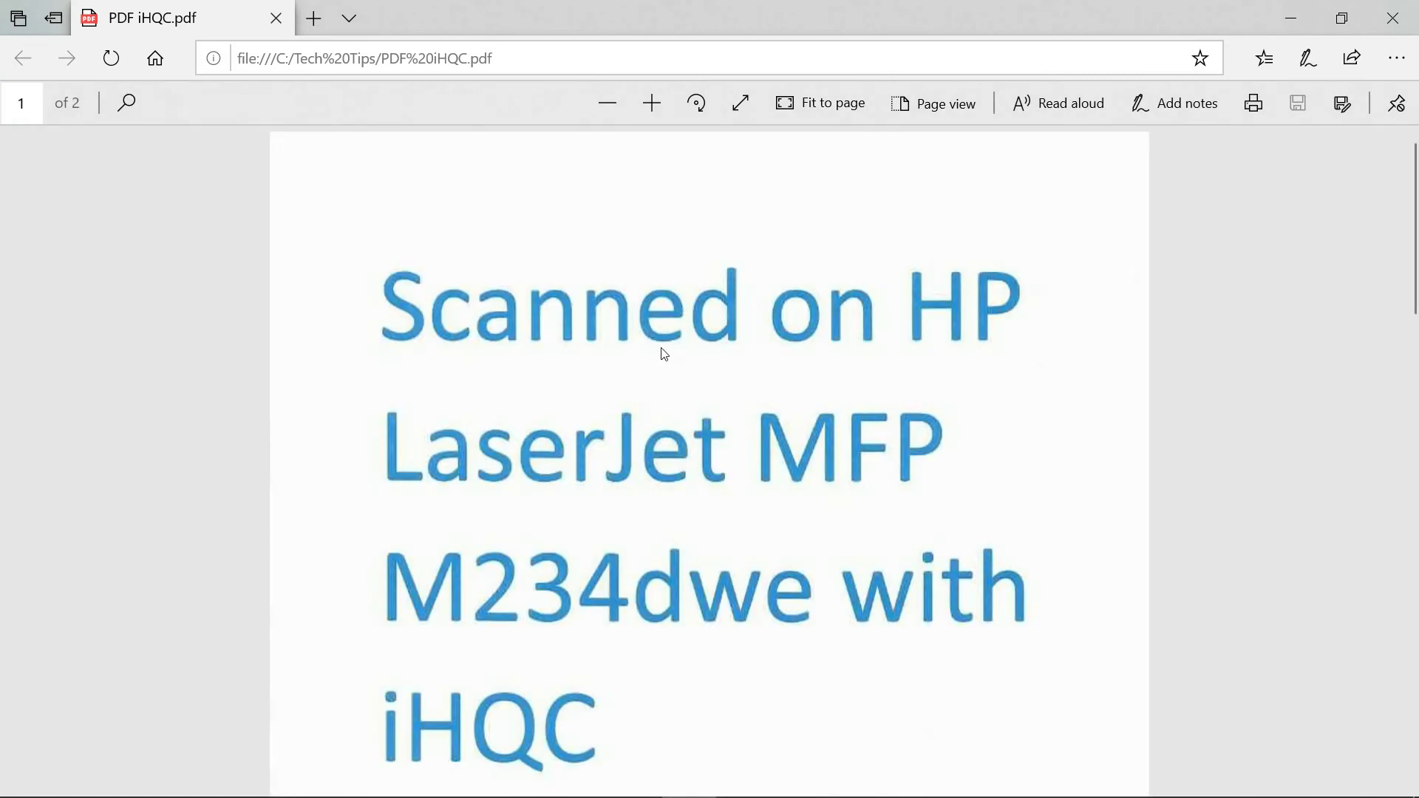
pyautogui.scroll(-15, 666, 353)
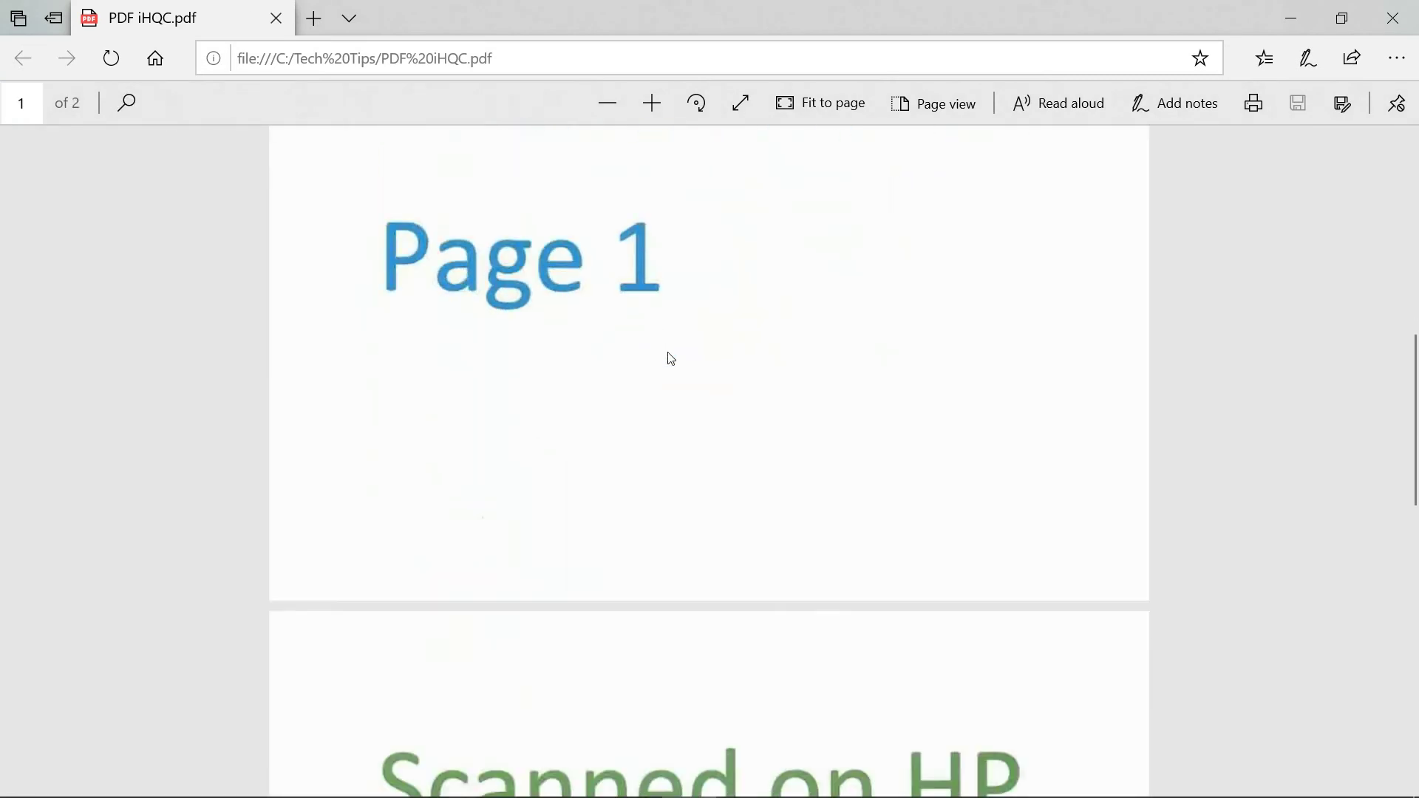
pyautogui.scroll(-5, 672, 361)
pyautogui.scroll(15, 672, 364)
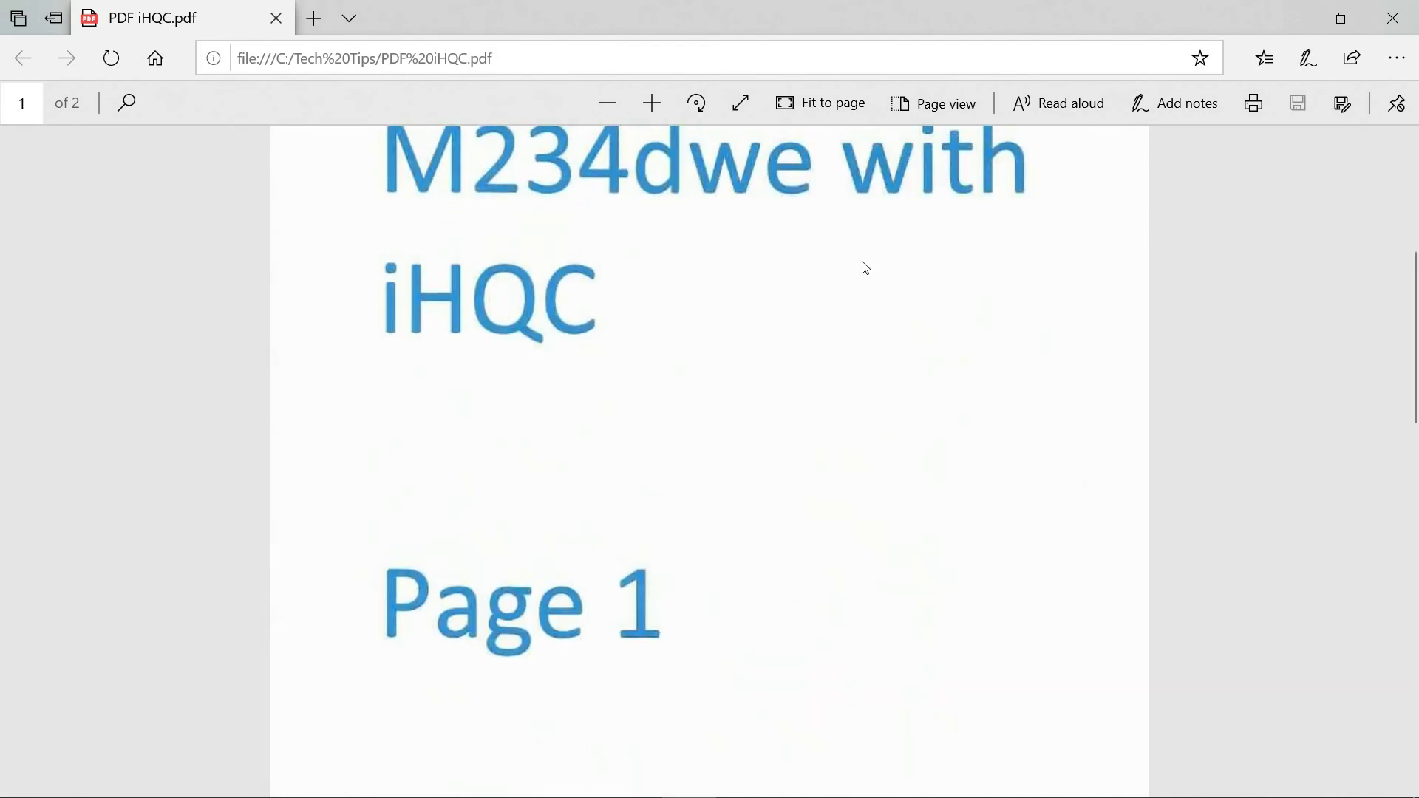
pyautogui.scroll(2, 918, 269)
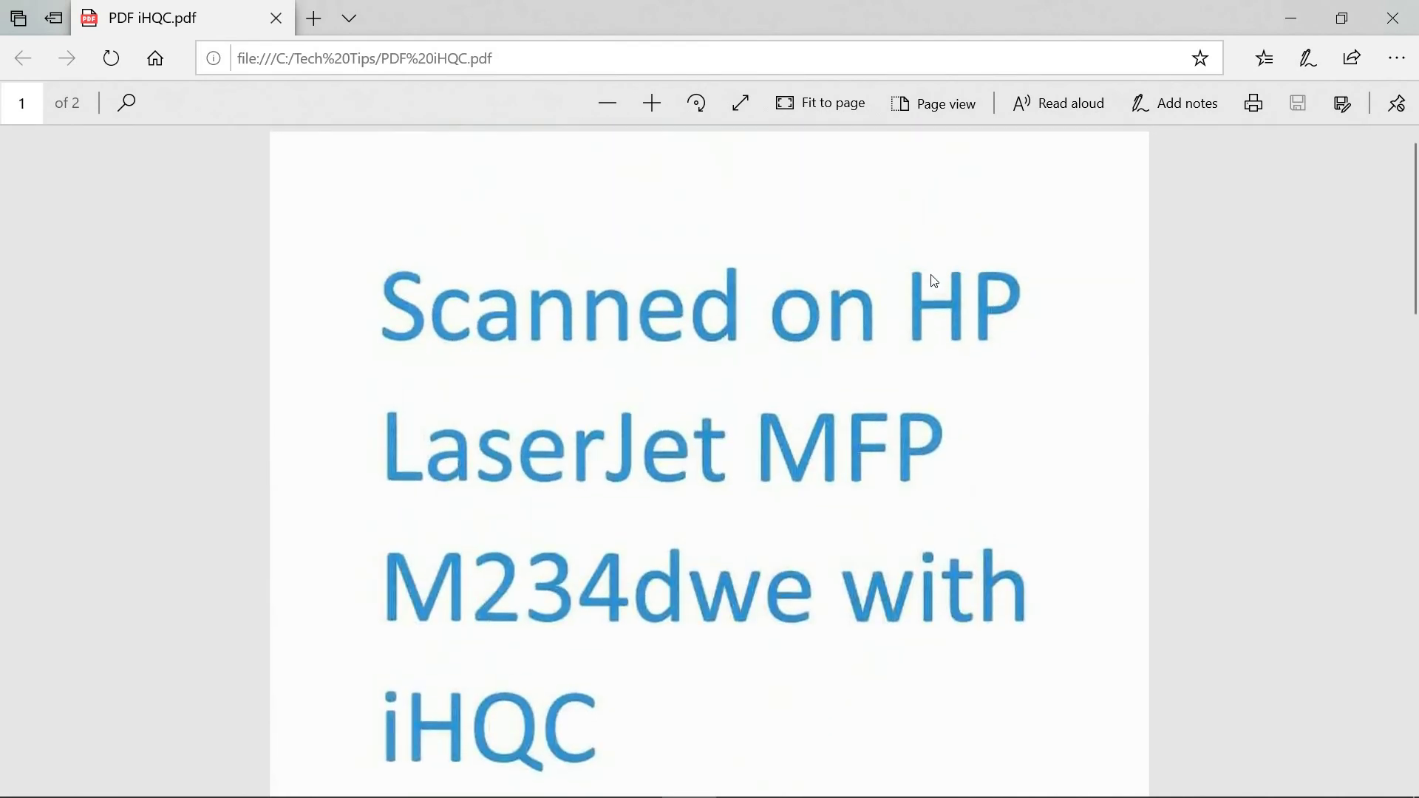
pyautogui.click(1291, 18)
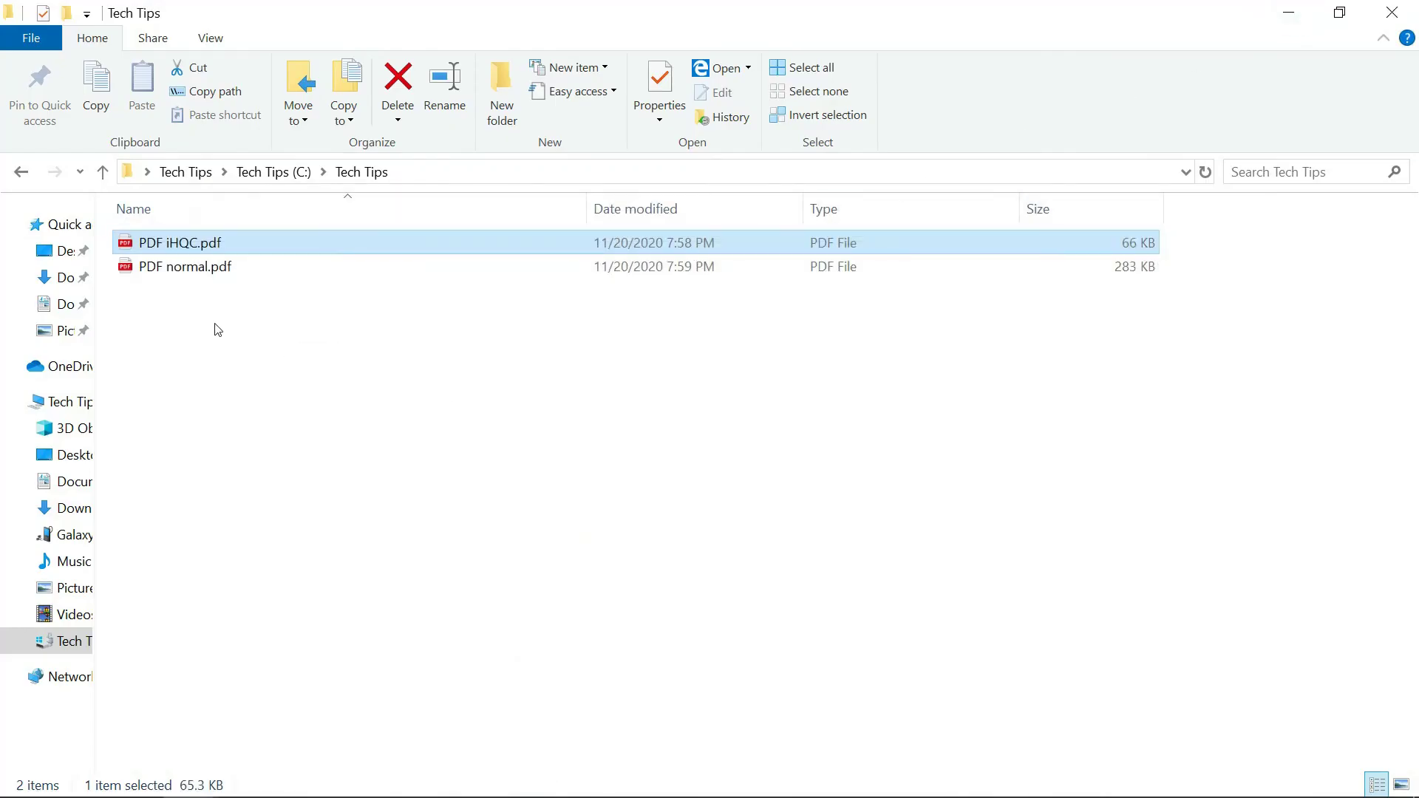
# Step: View both pages of PDF normal.pdf in a new Edge tab, compare with PDF iHQC.pdf, then minimize Edge
pyautogui.doubleClick(193, 271)
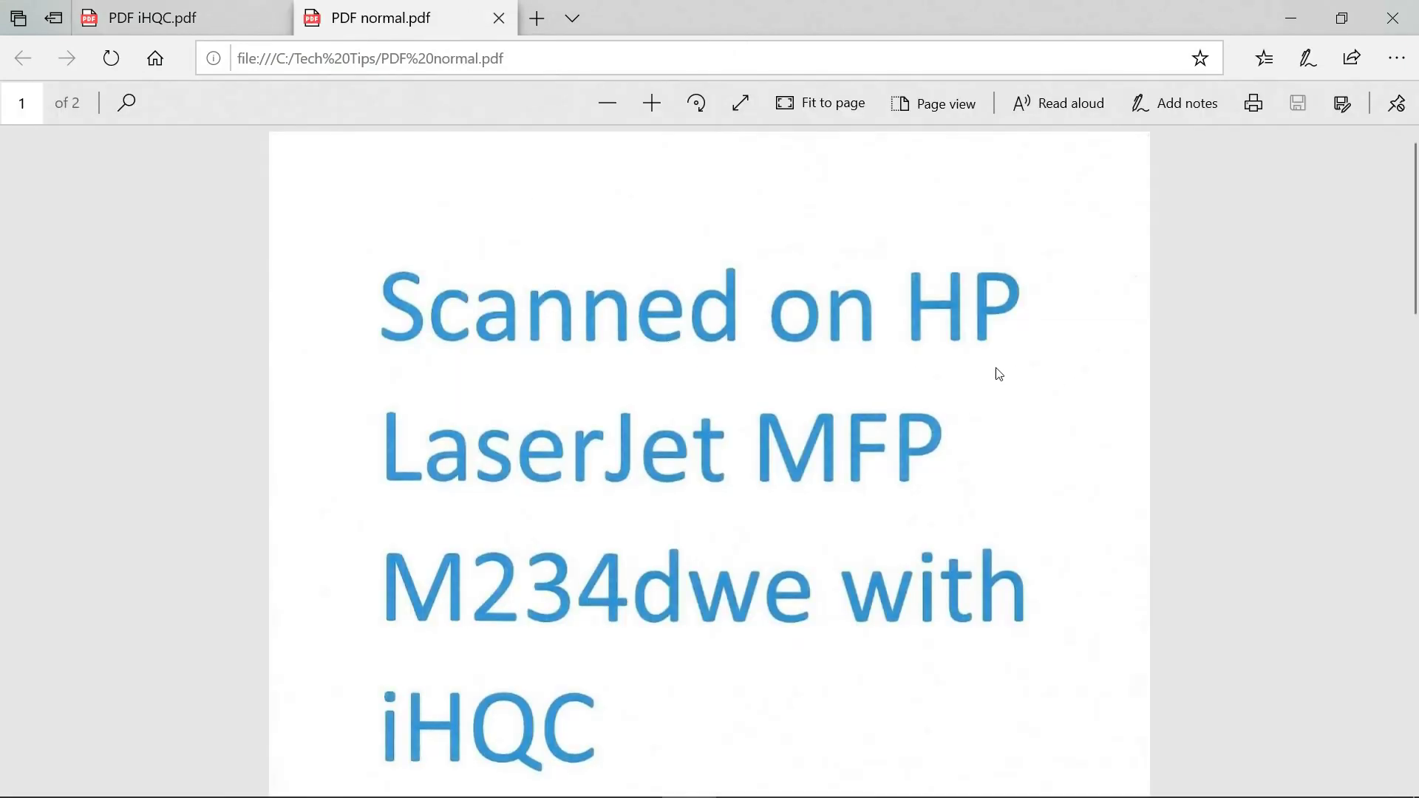
pyautogui.scroll(-10, 998, 379)
pyautogui.scroll(-8, 1001, 386)
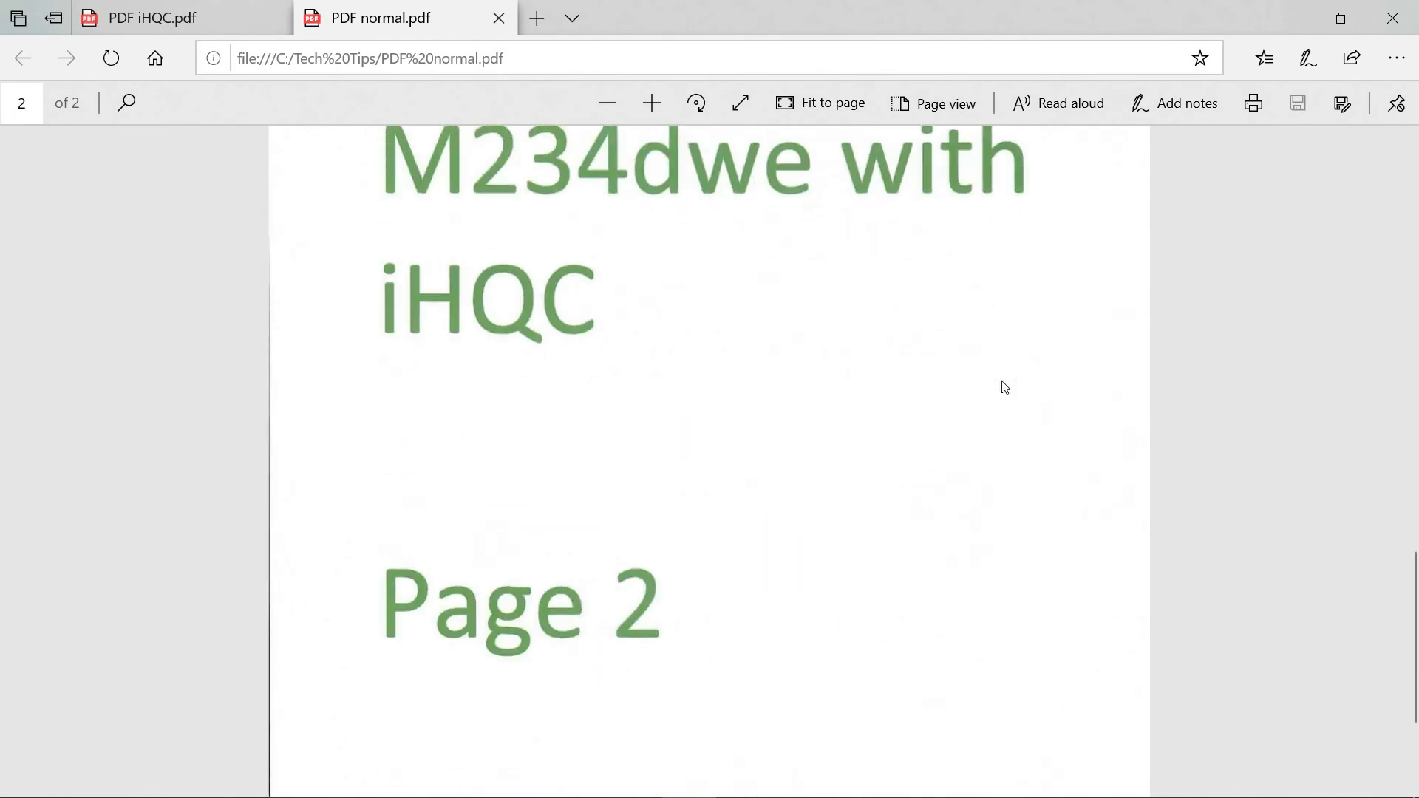
pyautogui.scroll(12, 1084, 358)
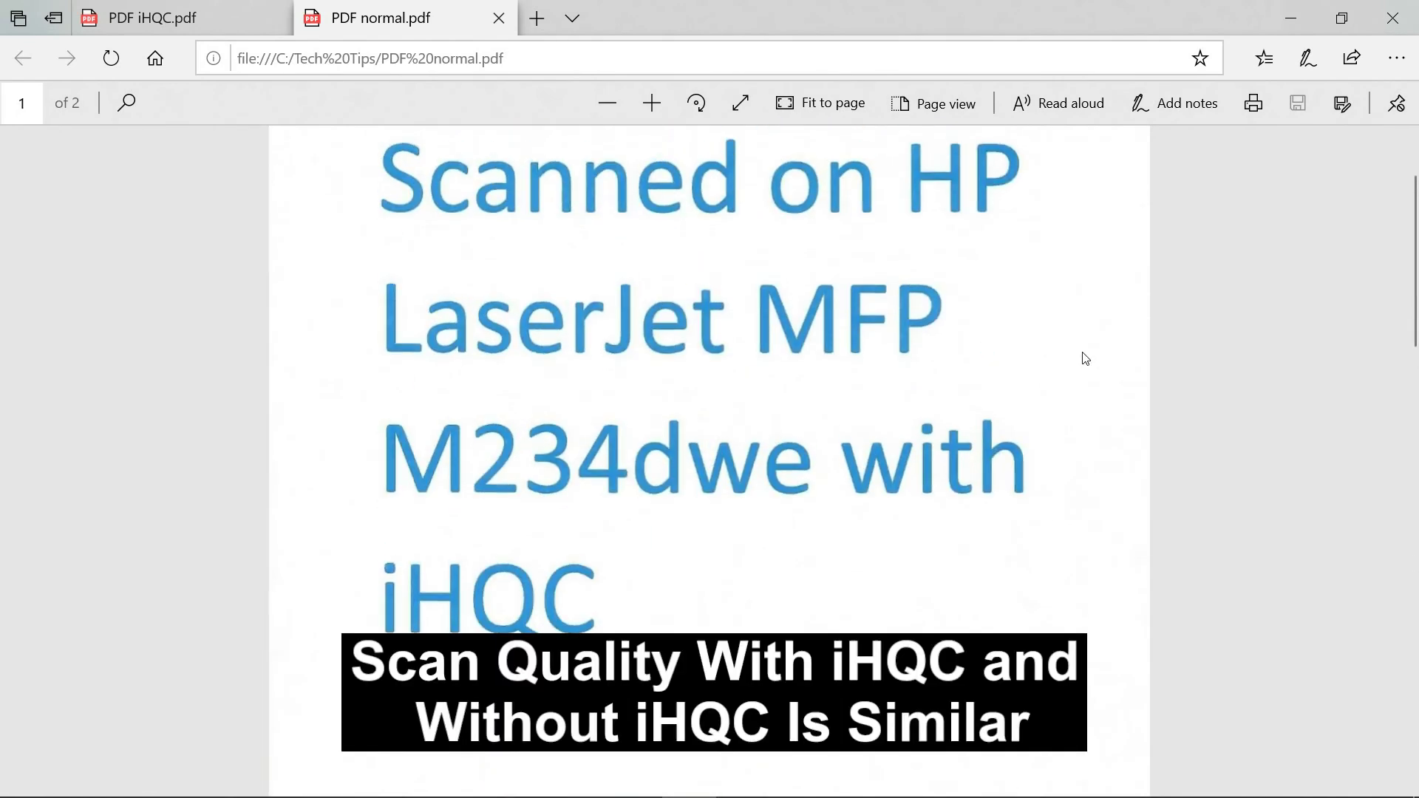
pyautogui.scroll(2, 1085, 359)
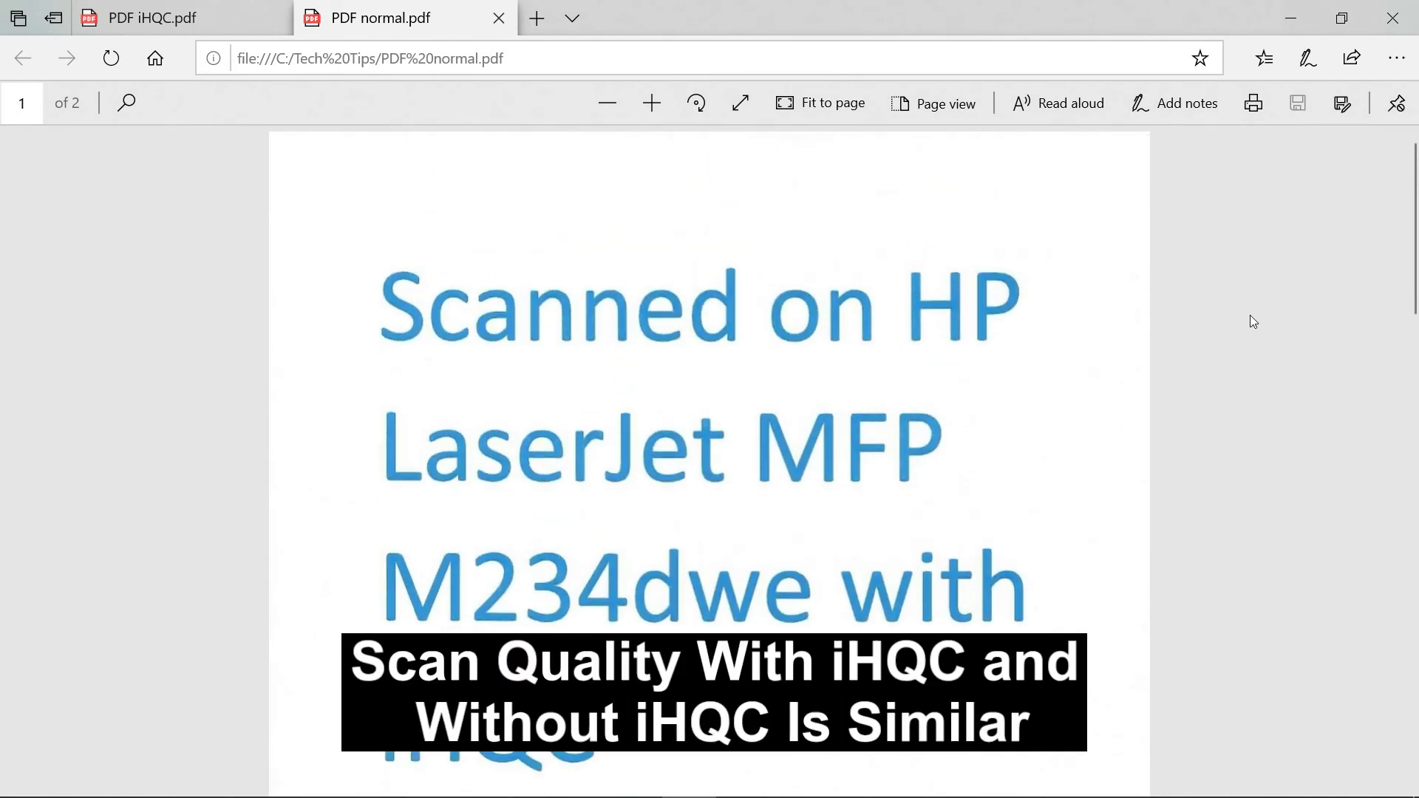
pyautogui.click(146, 11)
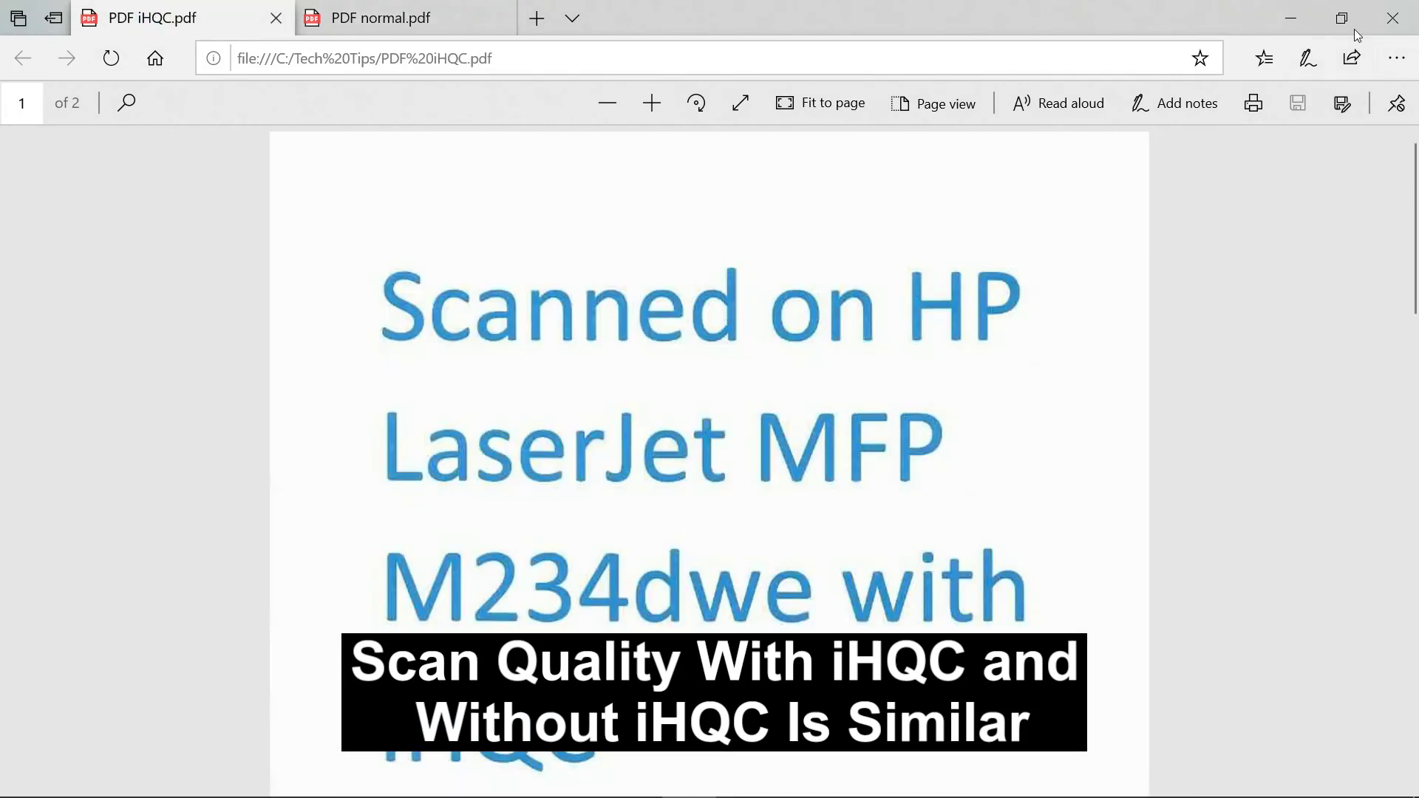
pyautogui.click(1290, 18)
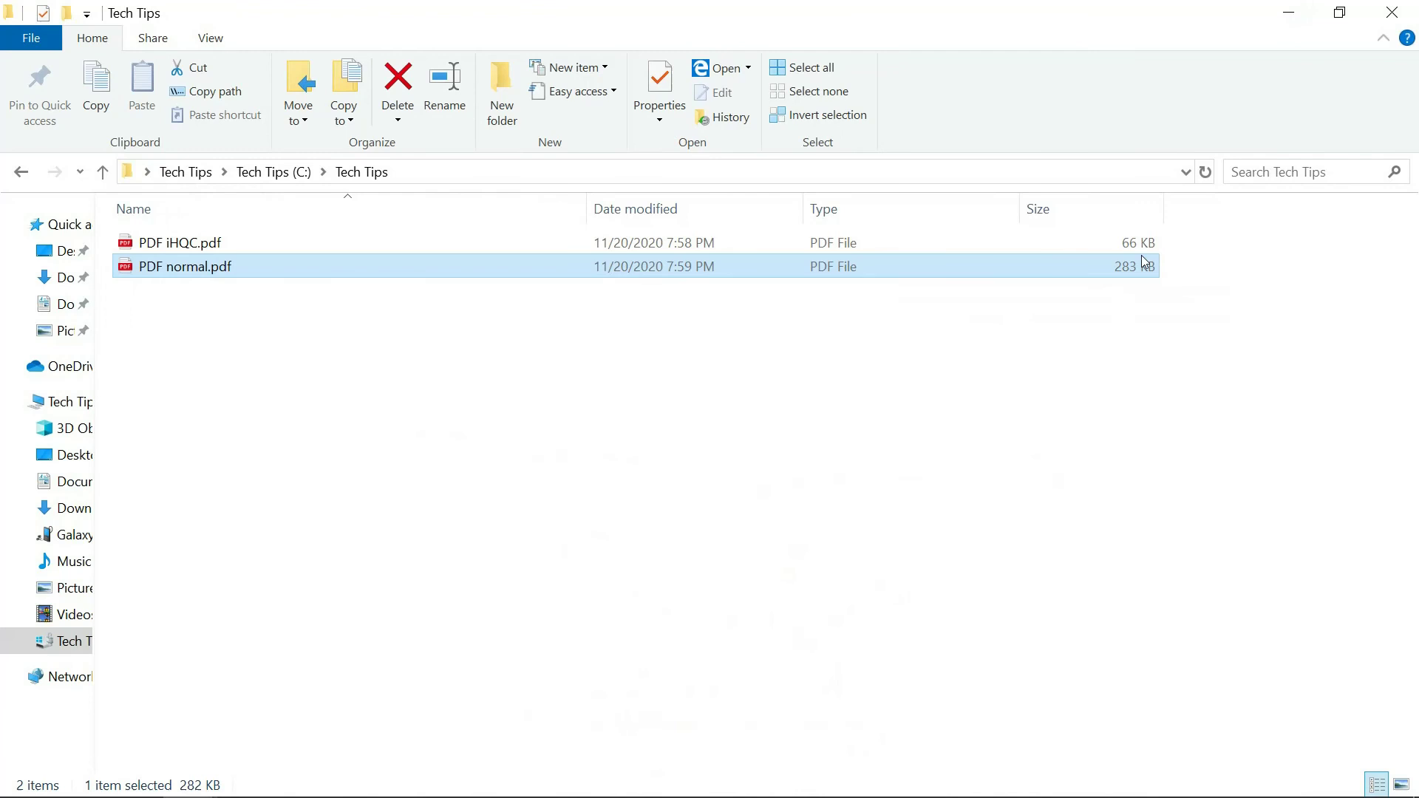